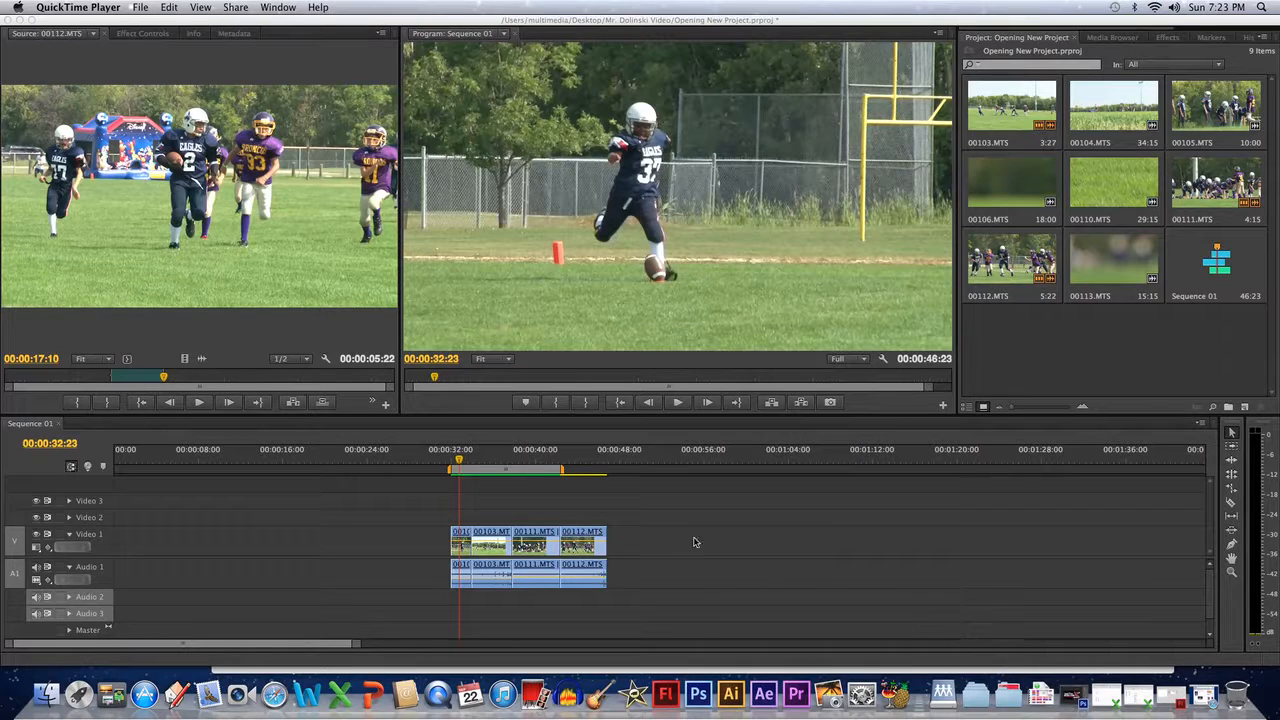
Move the playhead to 00:00:32:29 and create a new default still title named Football.
{"action": "left_click", "coordinate": [472, 447]}
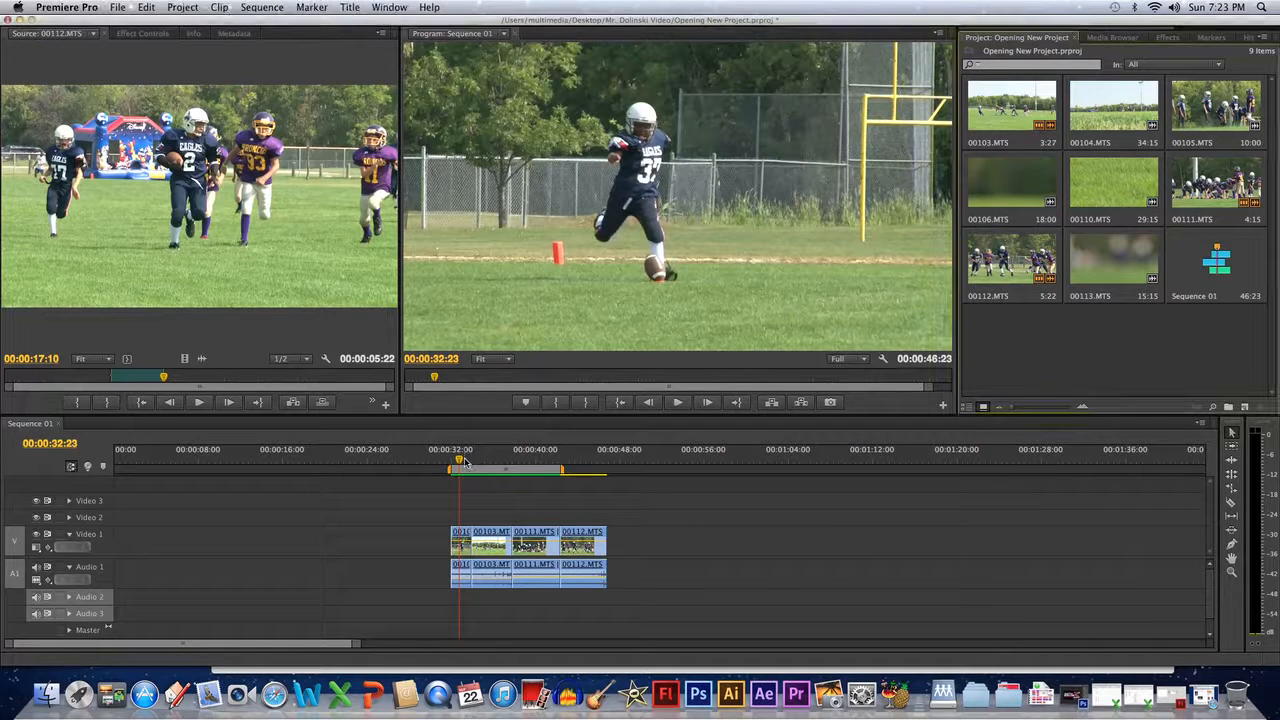
{"action": "mouse_move", "coordinate": [464, 459]}
{"action": "left_mouse_down"}
{"action": "mouse_move", "coordinate": [430, 459]}
{"action": "mouse_move", "coordinate": [464, 459]}
{"action": "left_mouse_up"}
{"action": "left_click", "coordinate": [348, 9]}
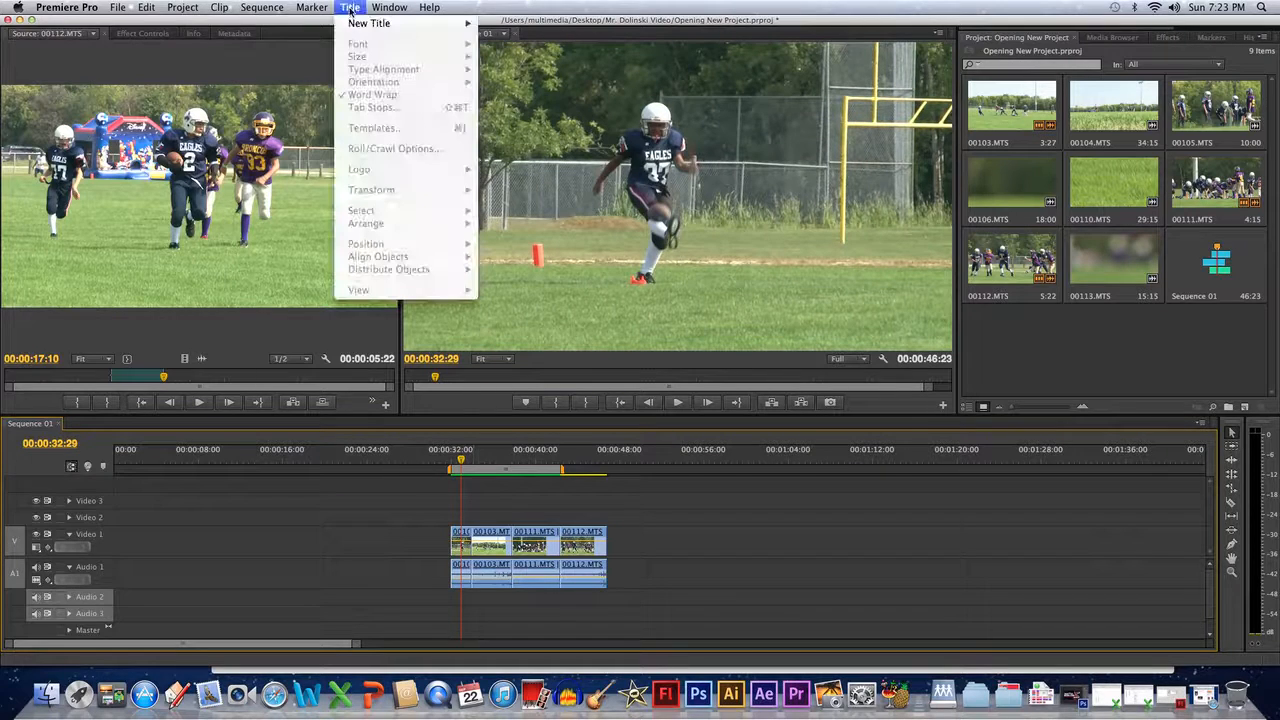
{"action": "mouse_move", "coordinate": [371, 22]}
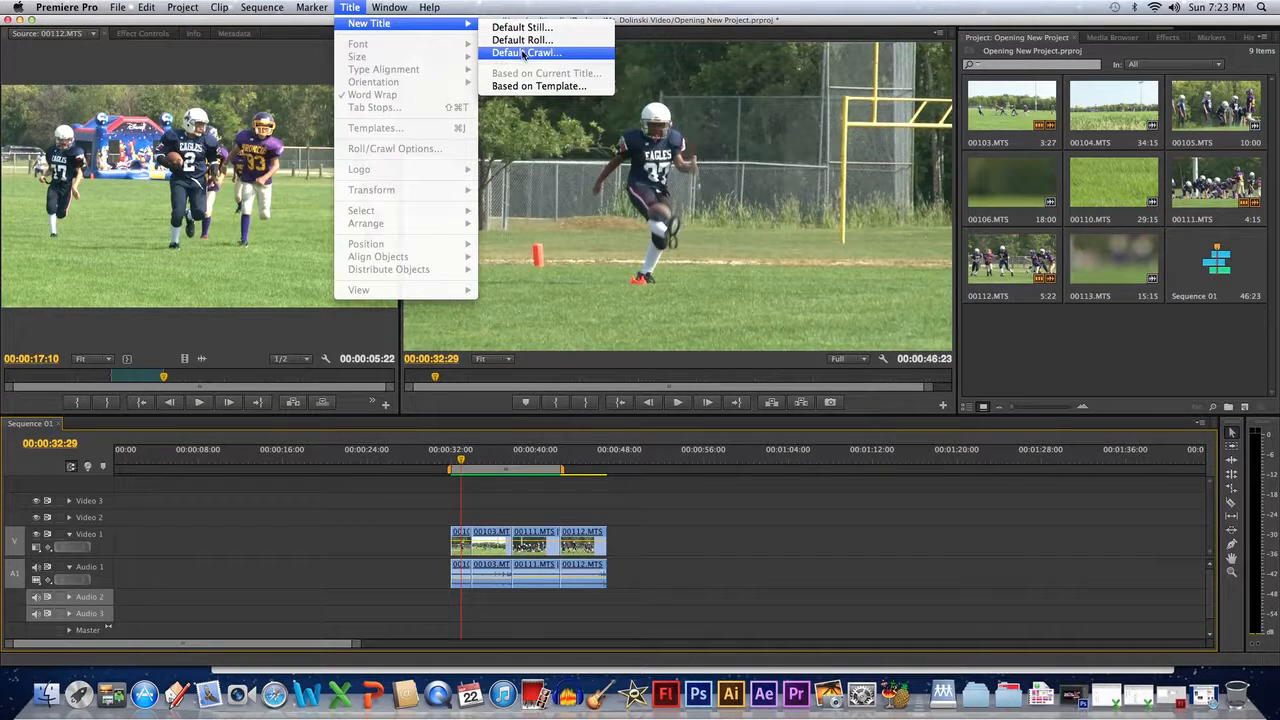
{"action": "left_click", "coordinate": [521, 27]}
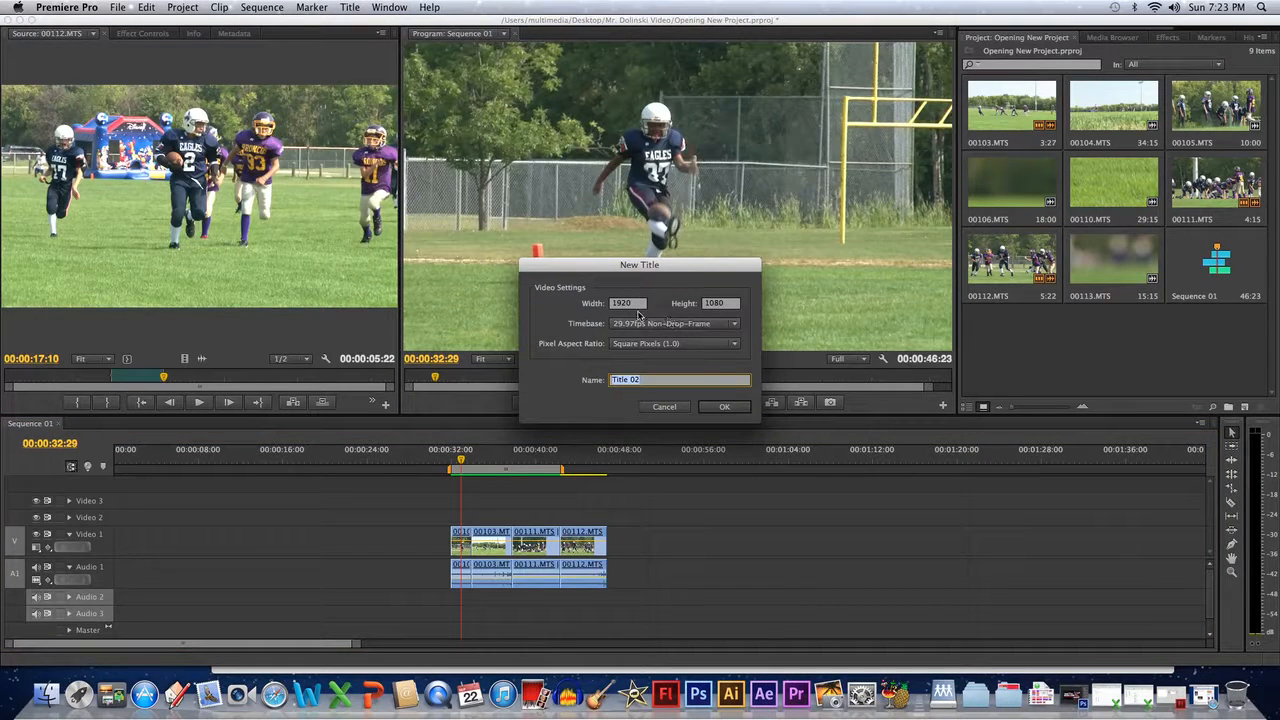
{"action": "key", "text": "BackSpace"}
{"action": "left_click", "coordinate": [726, 407]}
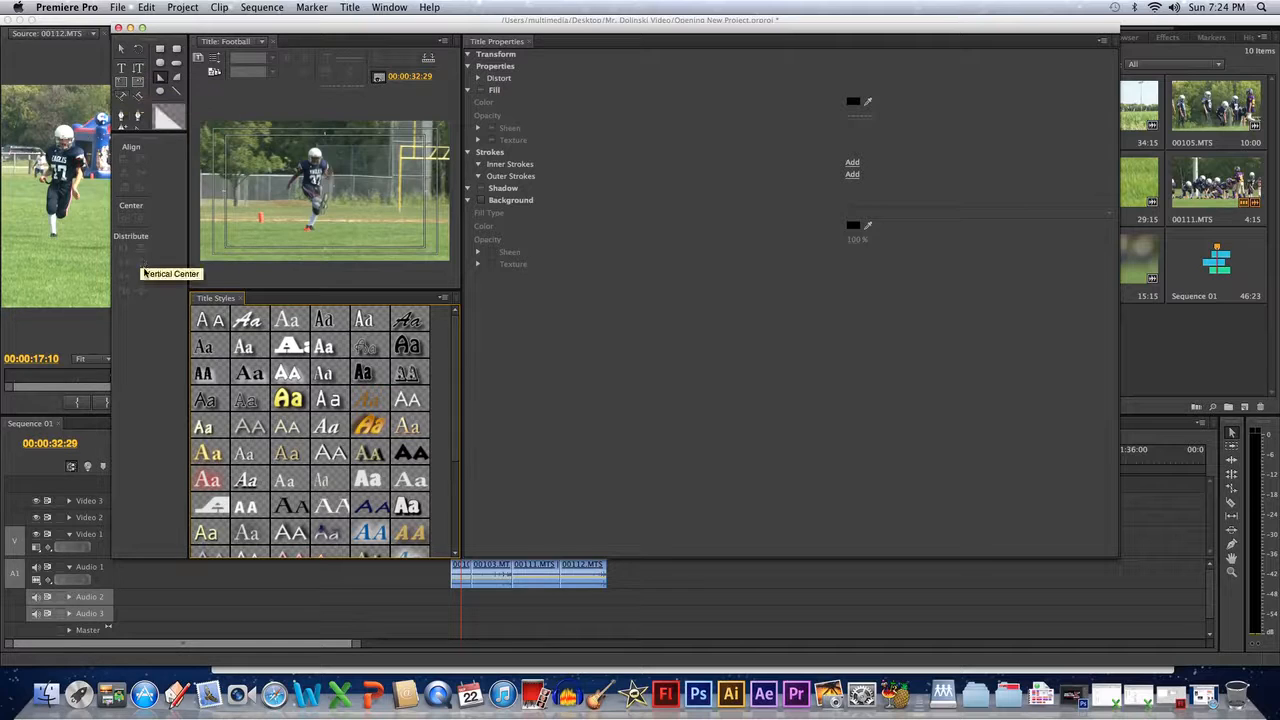
Using the red-outlined title style, draw a text box about 1352 by 640 inside the safe margins and enter FOOTBALL.
{"action": "left_click", "coordinate": [205, 481]}
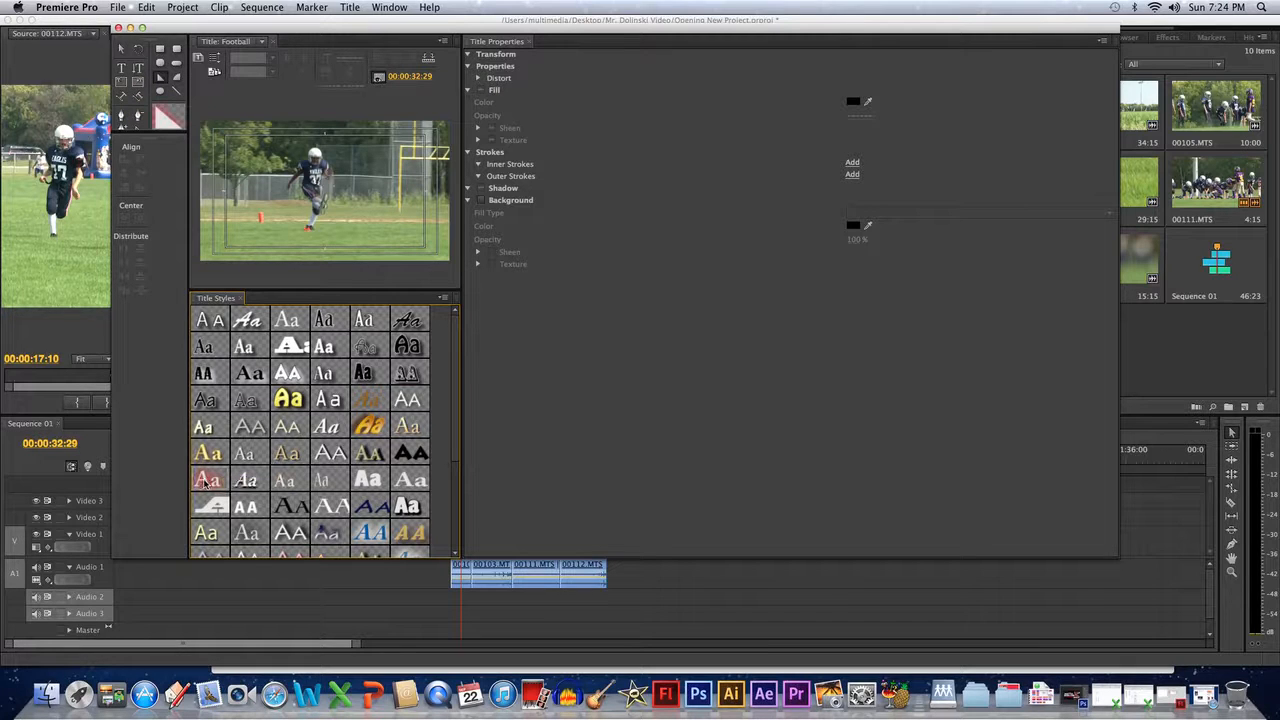
{"action": "left_click", "coordinate": [121, 48]}
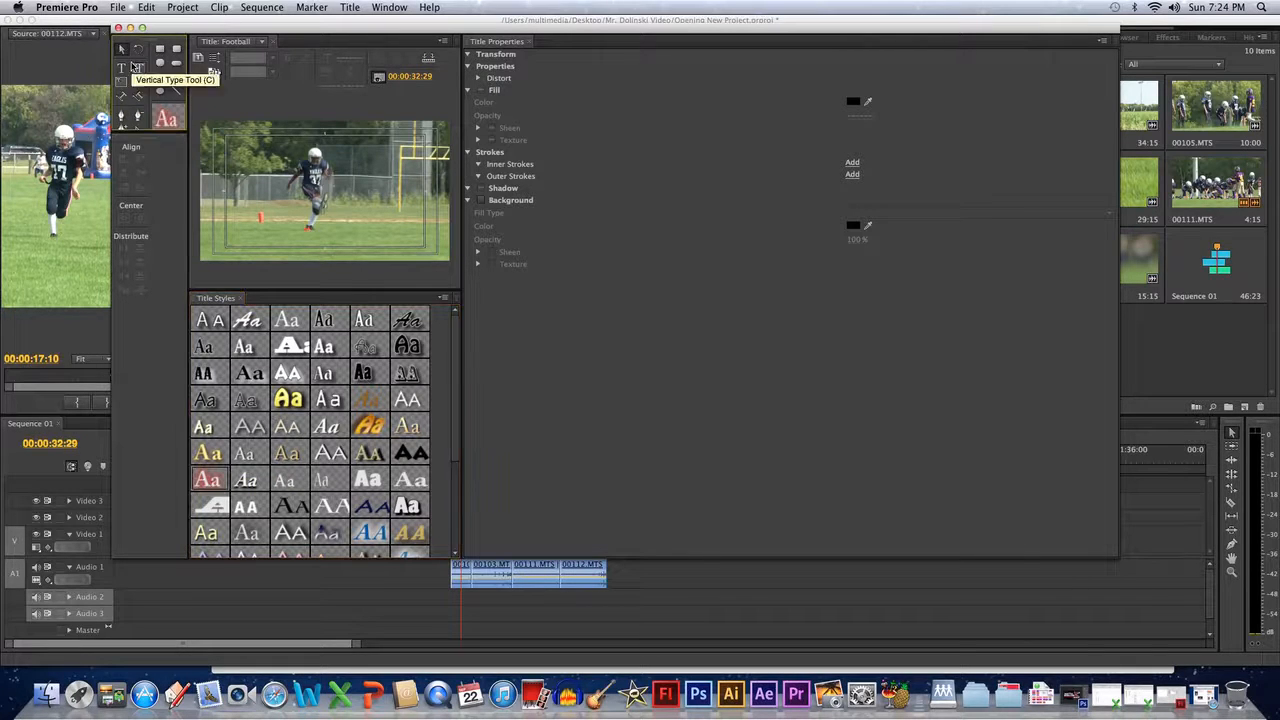
{"action": "left_click", "coordinate": [234, 183]}
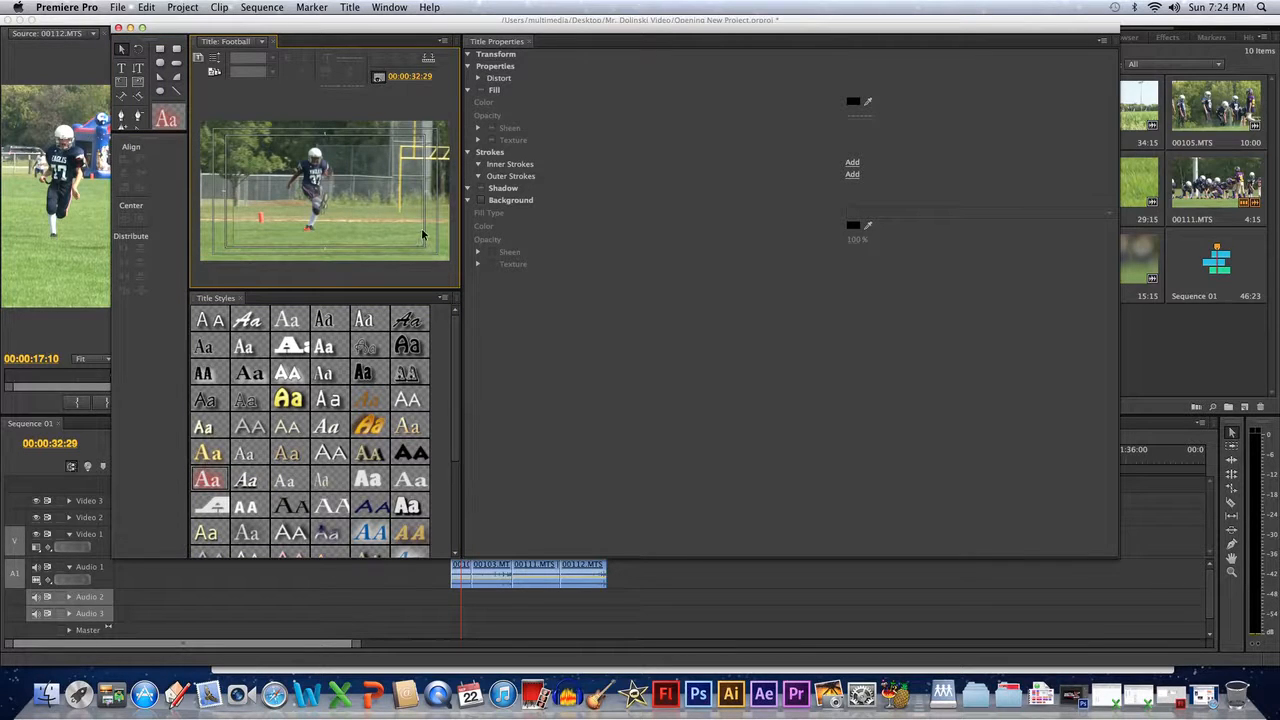
{"action": "left_click", "coordinate": [122, 68]}
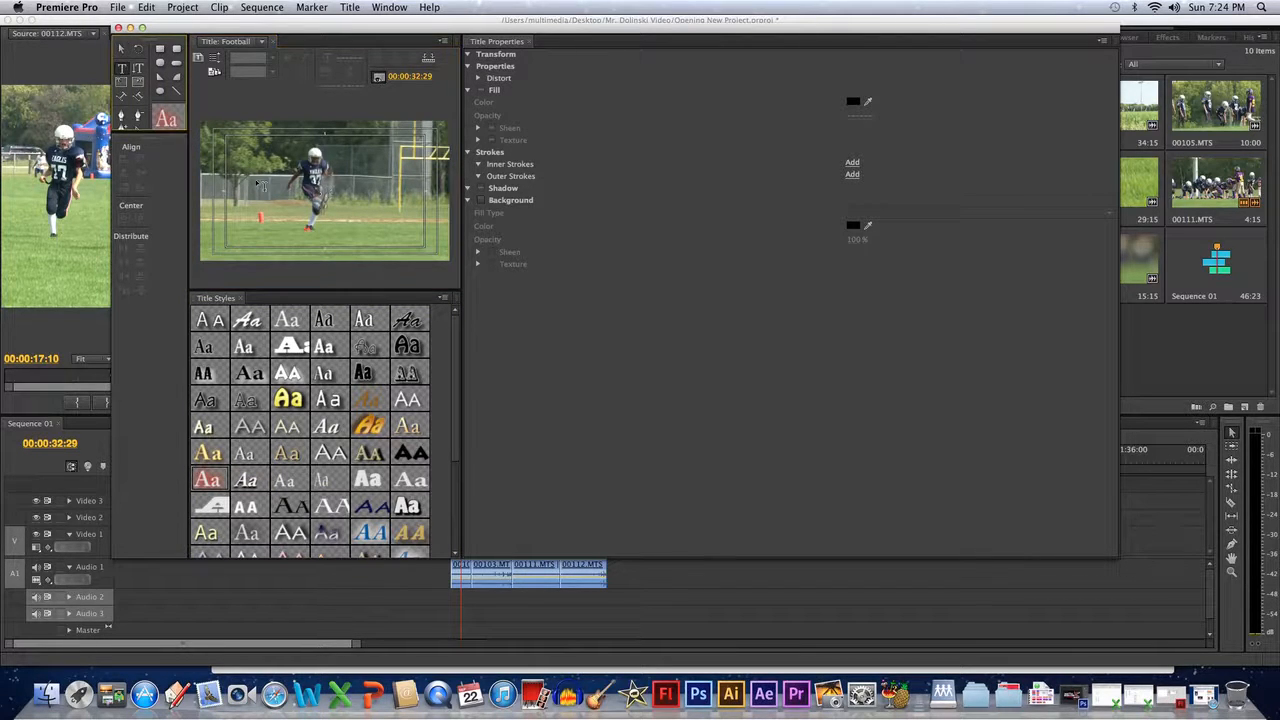
{"action": "left_click_drag", "start_coordinate": [234, 168], "coordinate": [408, 242]}
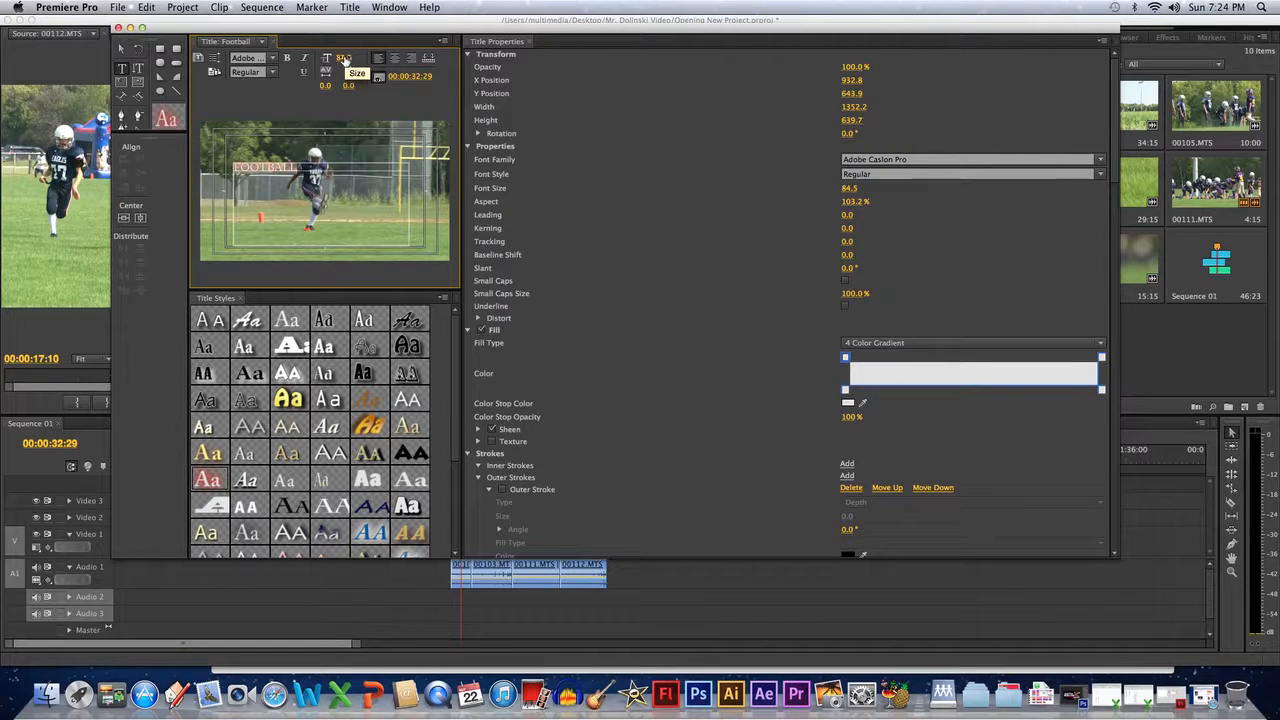
Set the FOOTBALL text's font size to 230 and centre it in its text box.
{"action": "left_click_drag", "start_coordinate": [342, 60], "coordinate": [490, 60]}
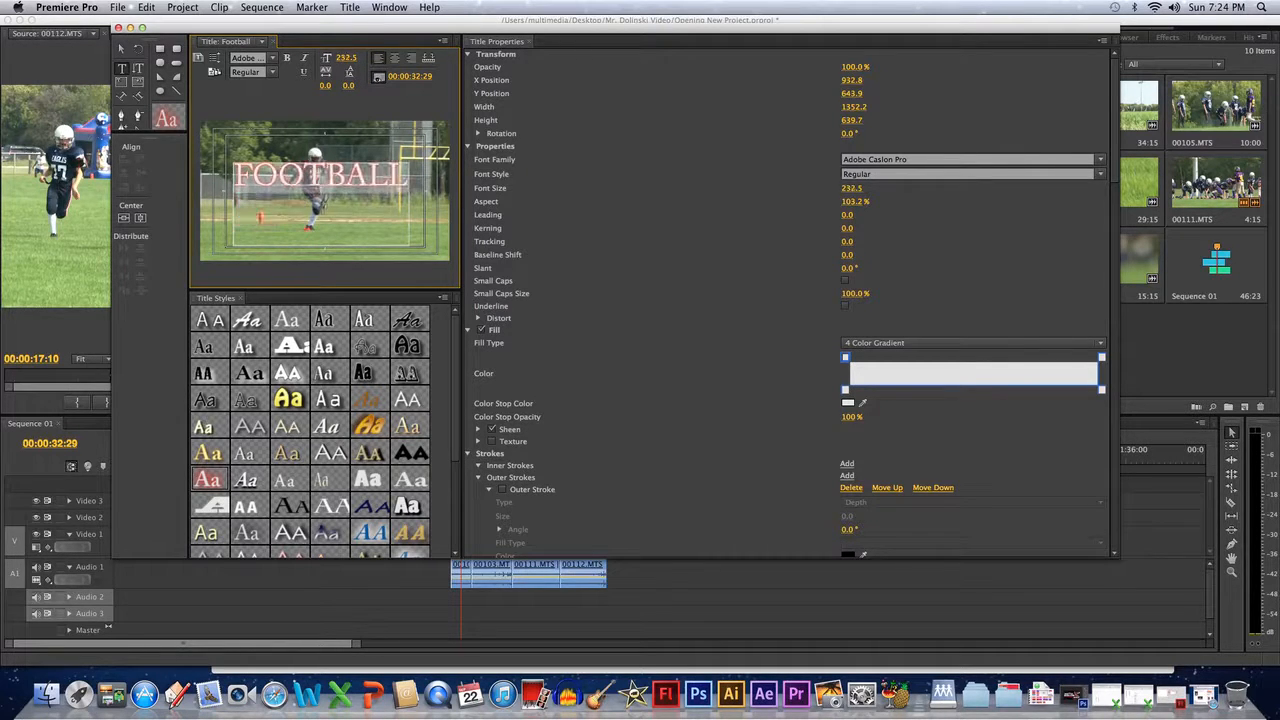
{"action": "left_click", "coordinate": [343, 58]}
{"action": "type", "text": "25"}
{"action": "type", "text": "0"}
{"action": "key", "text": "Return"}
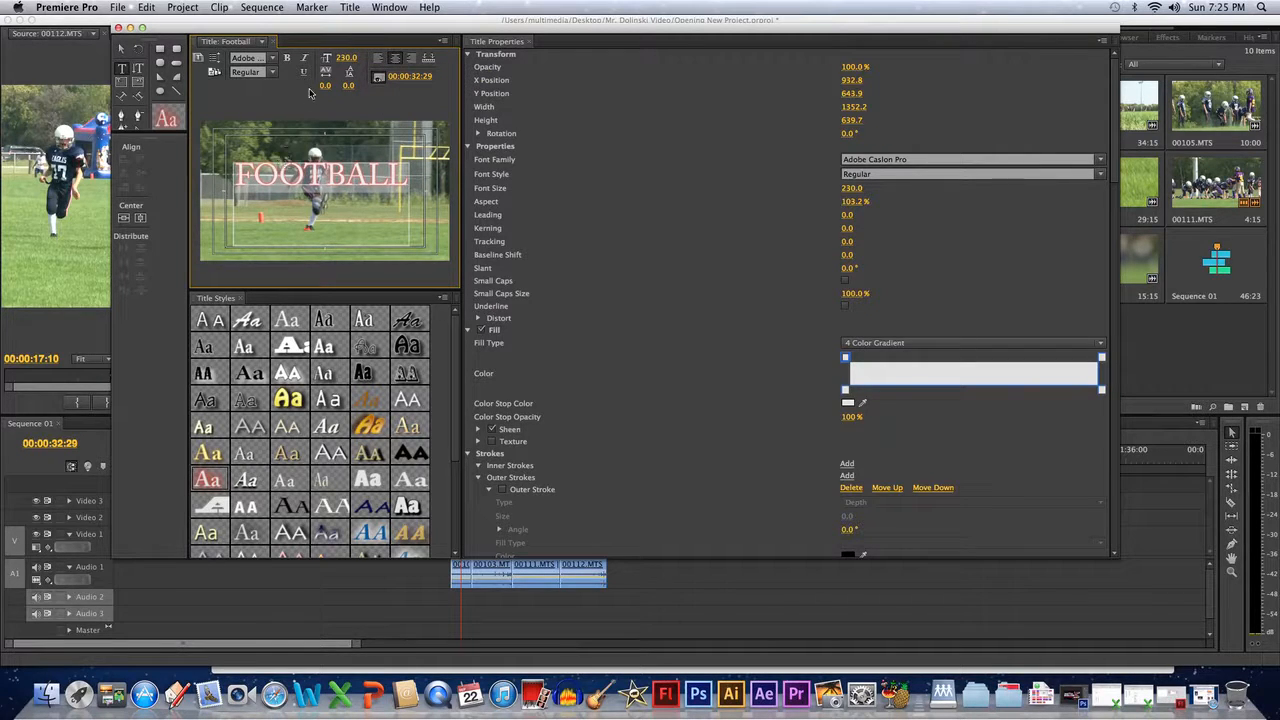
Change the FOOTBALL text's font to Bauhaus 93 and set its kerning to 8.
{"action": "left_click", "coordinate": [273, 60]}
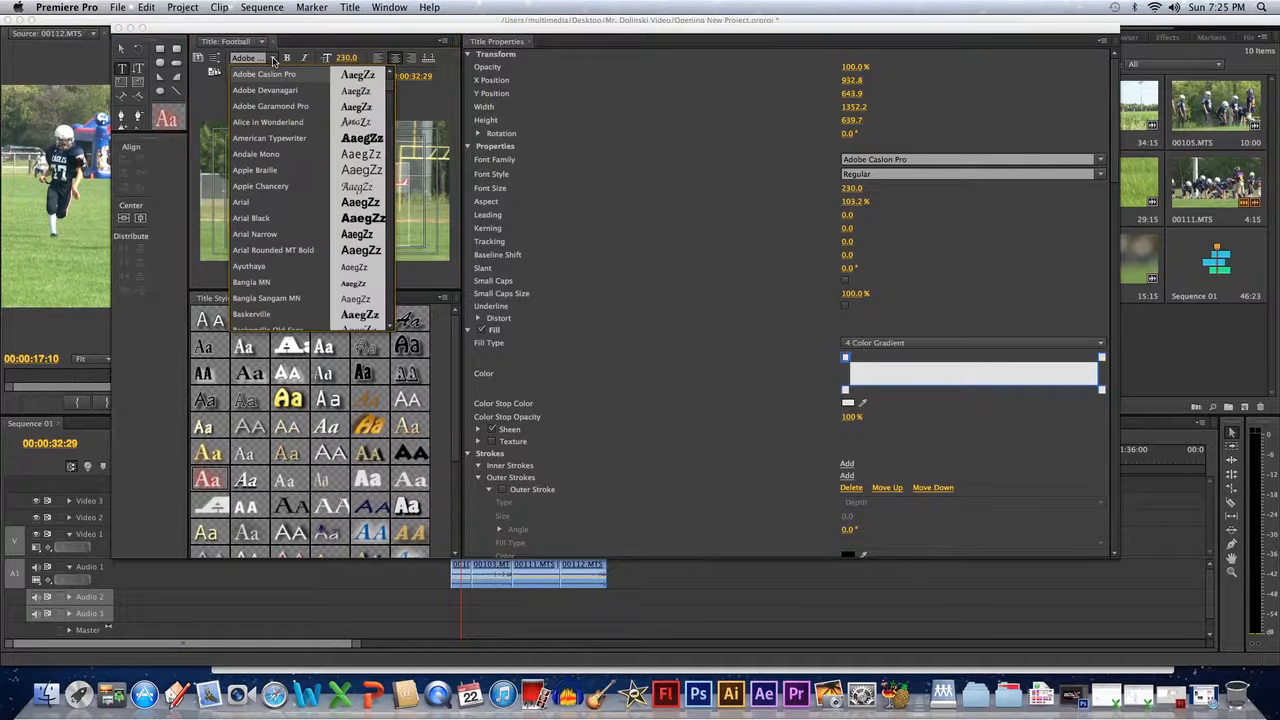
{"action": "scroll", "coordinate": [335, 253], "scroll_direction": "down", "scroll_amount": 2}
{"action": "scroll", "coordinate": [335, 253], "scroll_direction": "down", "scroll_amount": 3}
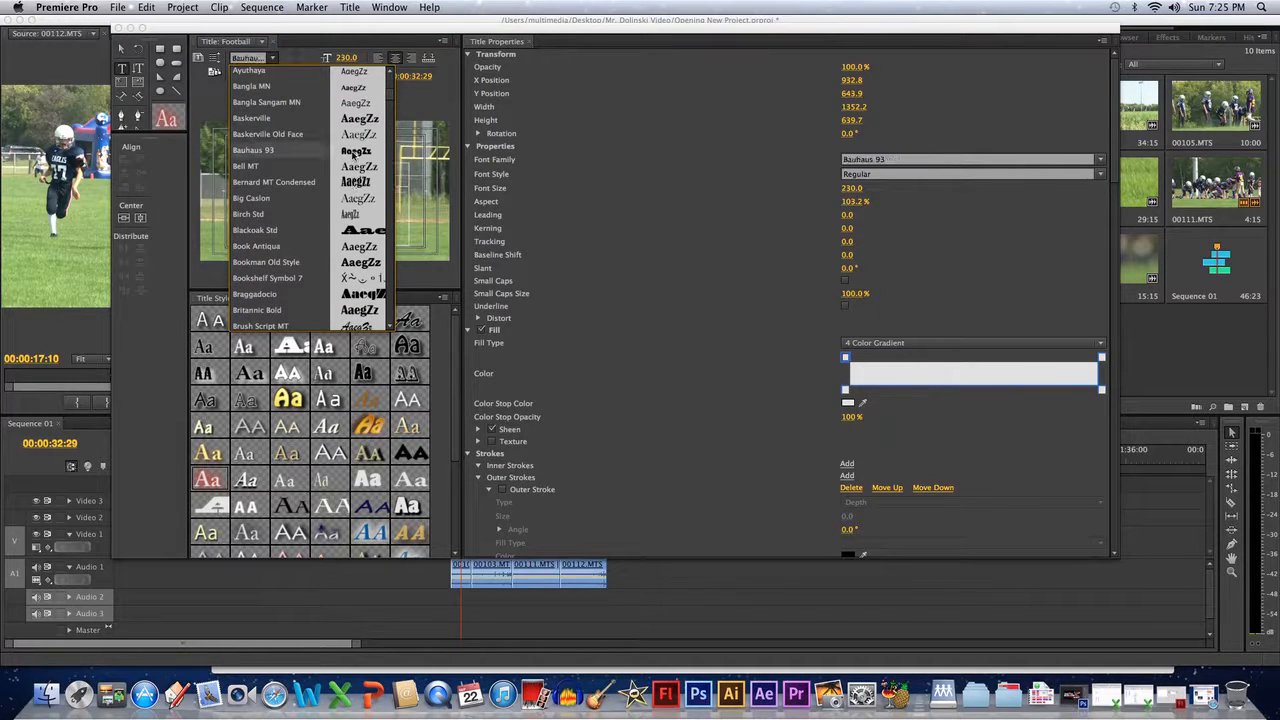
{"action": "left_click", "coordinate": [205, 192]}
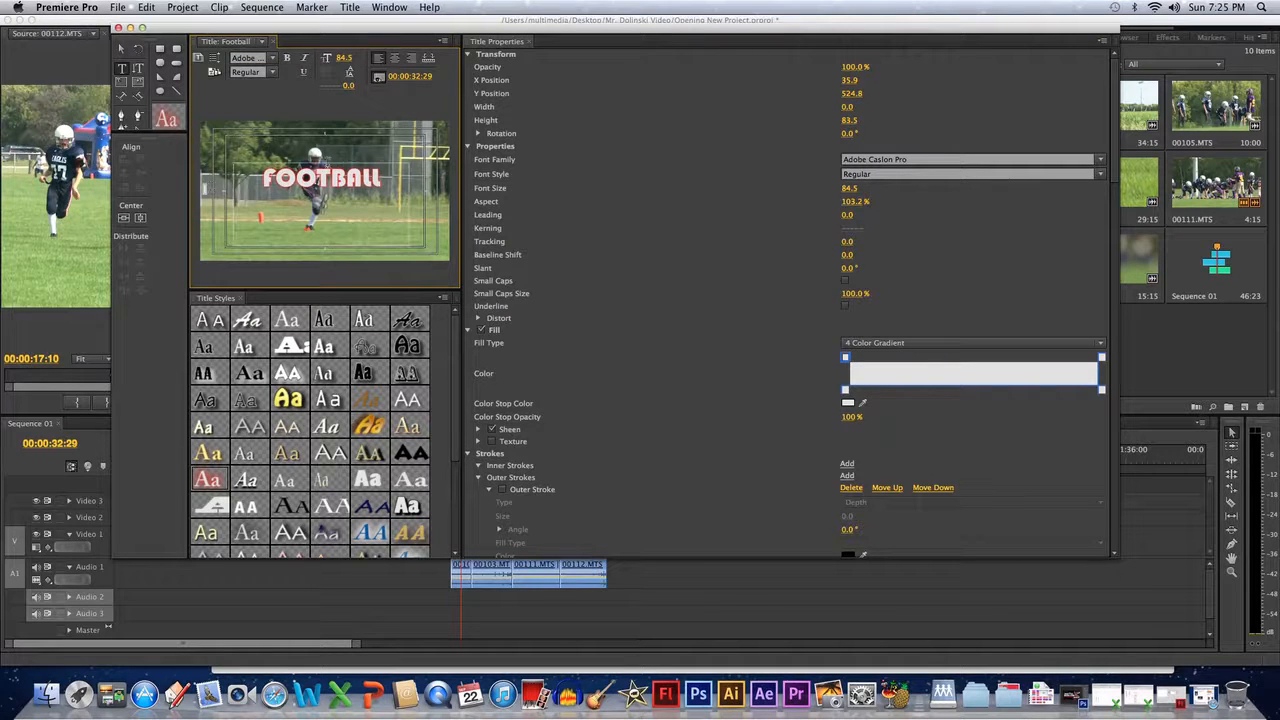
{"action": "left_click", "coordinate": [379, 180]}
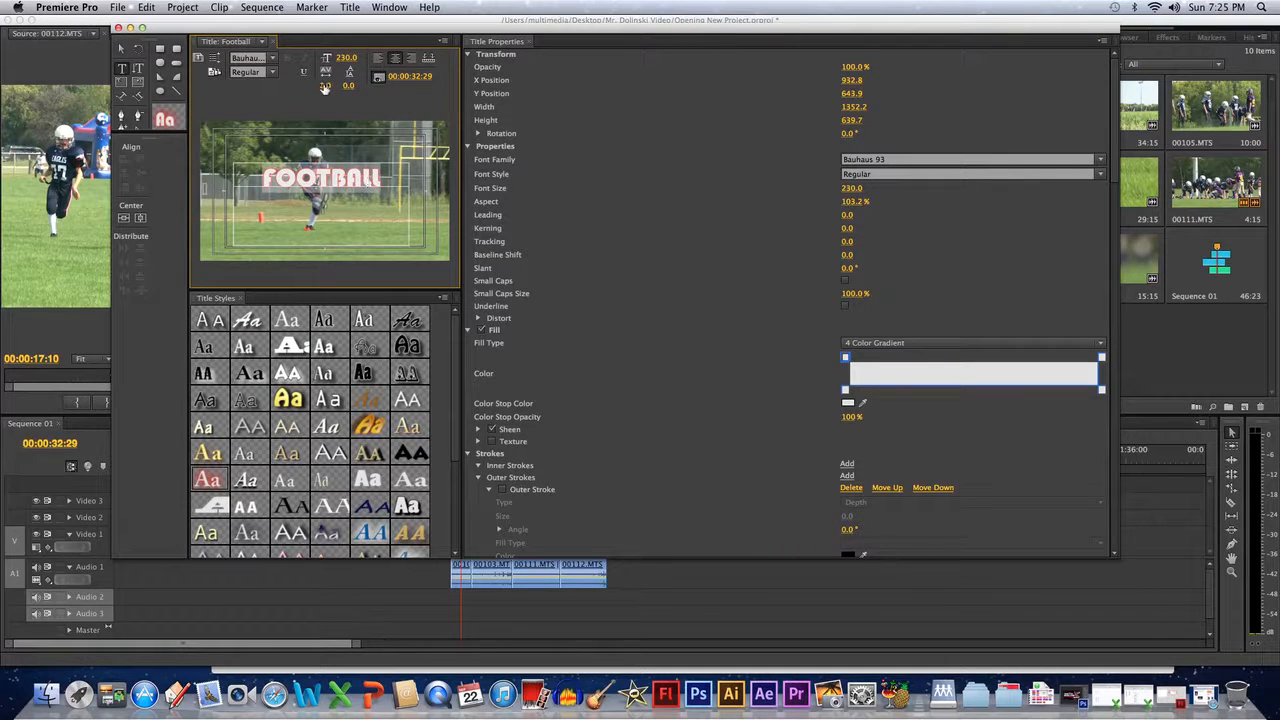
{"action": "left_click_drag", "start_coordinate": [325, 88], "coordinate": [347, 88]}
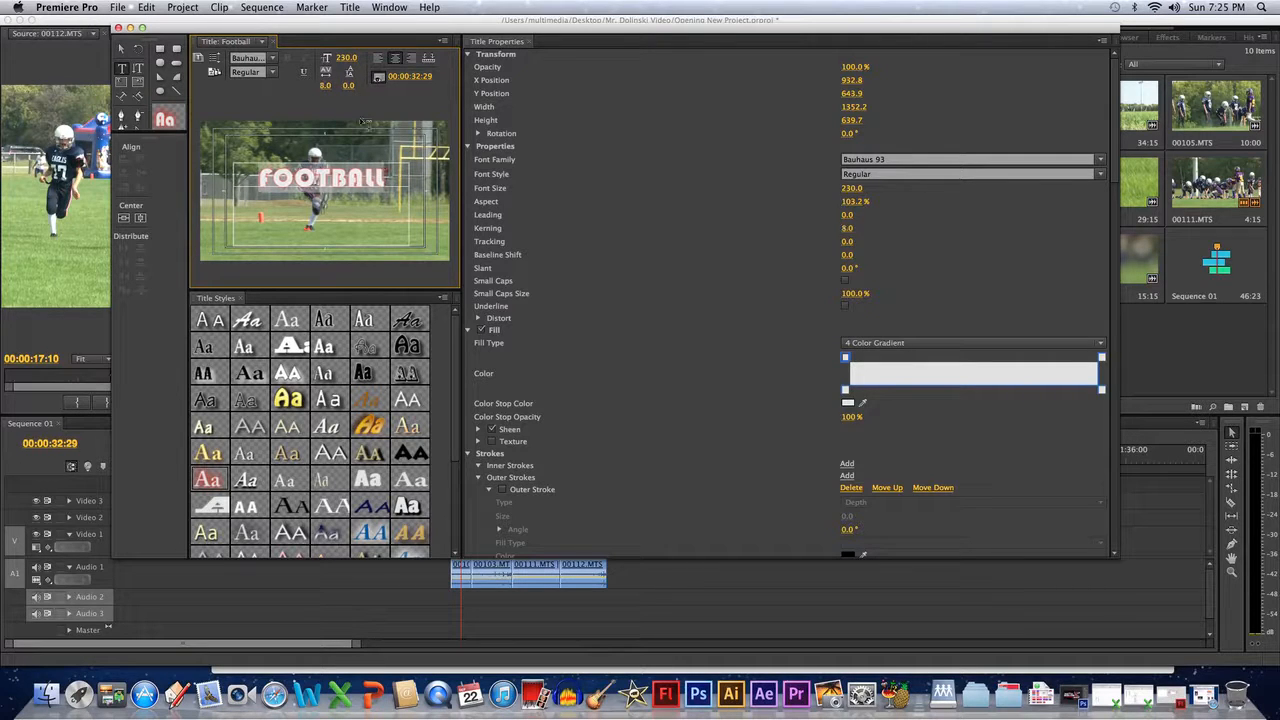
Add a second line reading SEASON below FOOTBALL and set the leading to -61.
{"action": "left_click", "coordinate": [384, 163]}
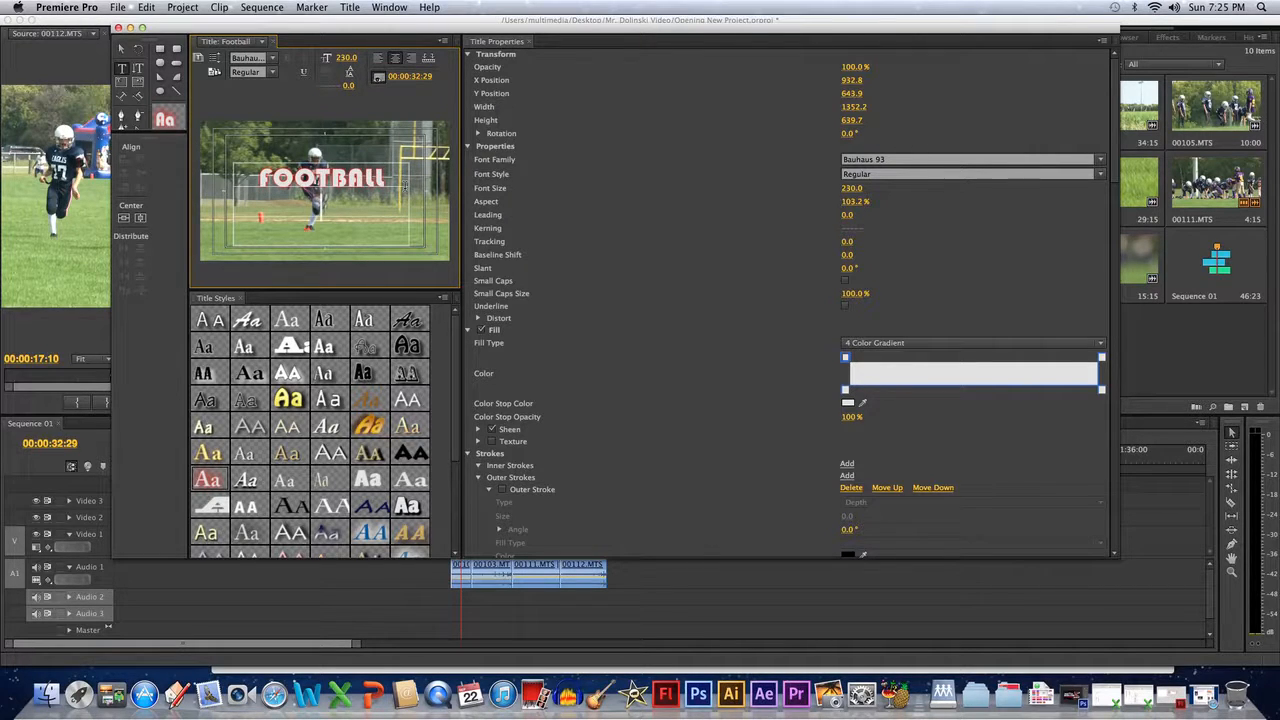
{"action": "key", "text": "Return"}
{"action": "type", "text": "SEASON"}
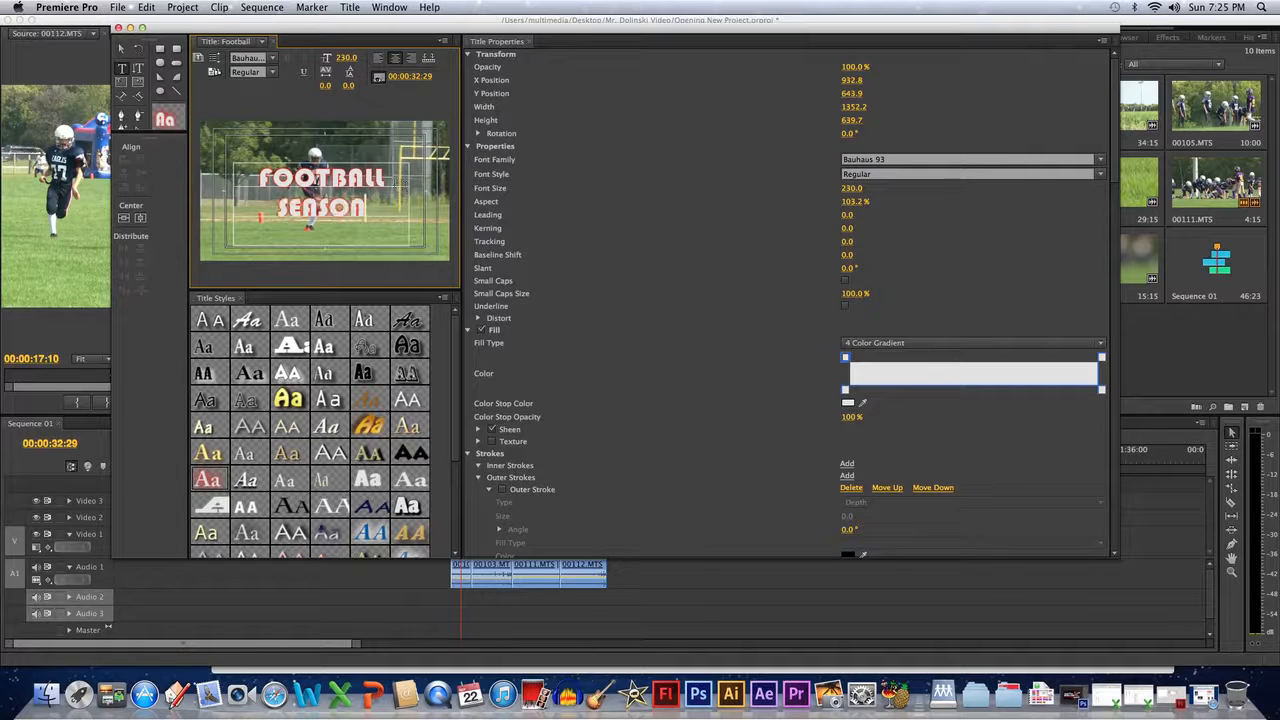
{"action": "left_click_drag", "start_coordinate": [350, 86], "coordinate": [289, 86]}
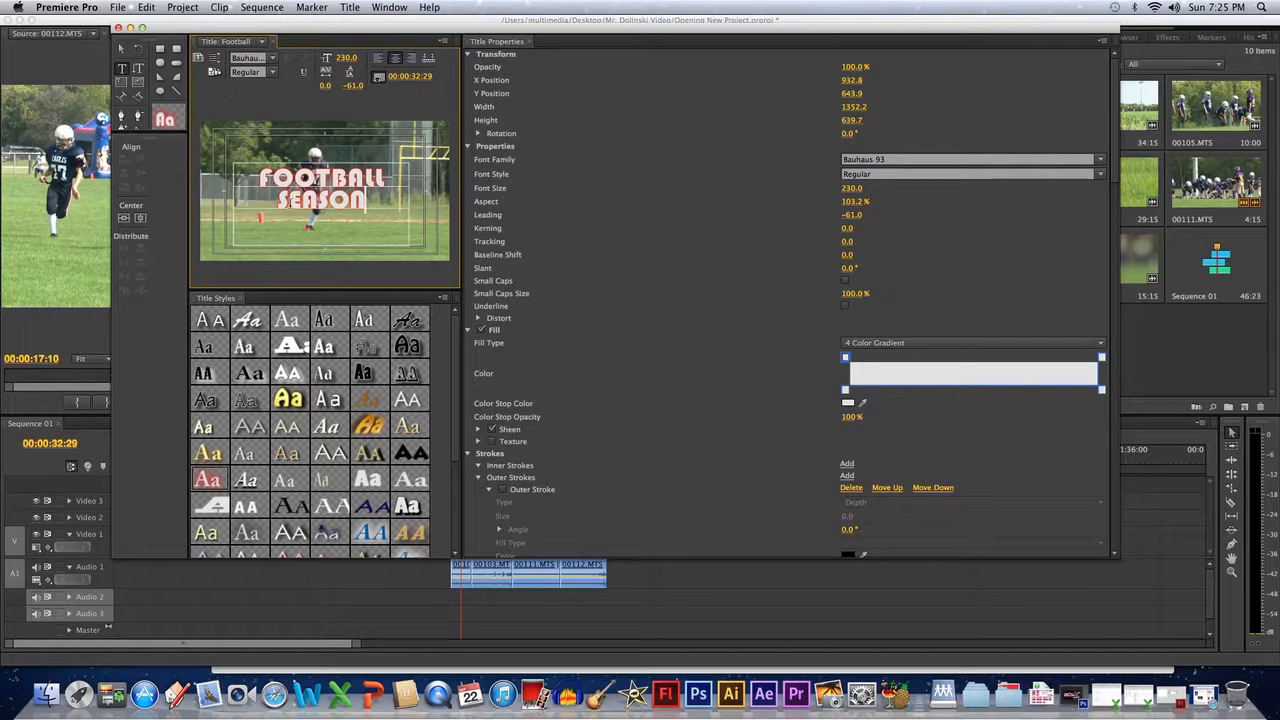
Apply the black Adobe Garamond Pro Bold style with white edge to SEASON, with font size 139 and leading -16.
{"action": "left_click_drag", "start_coordinate": [381, 177], "coordinate": [252, 178]}
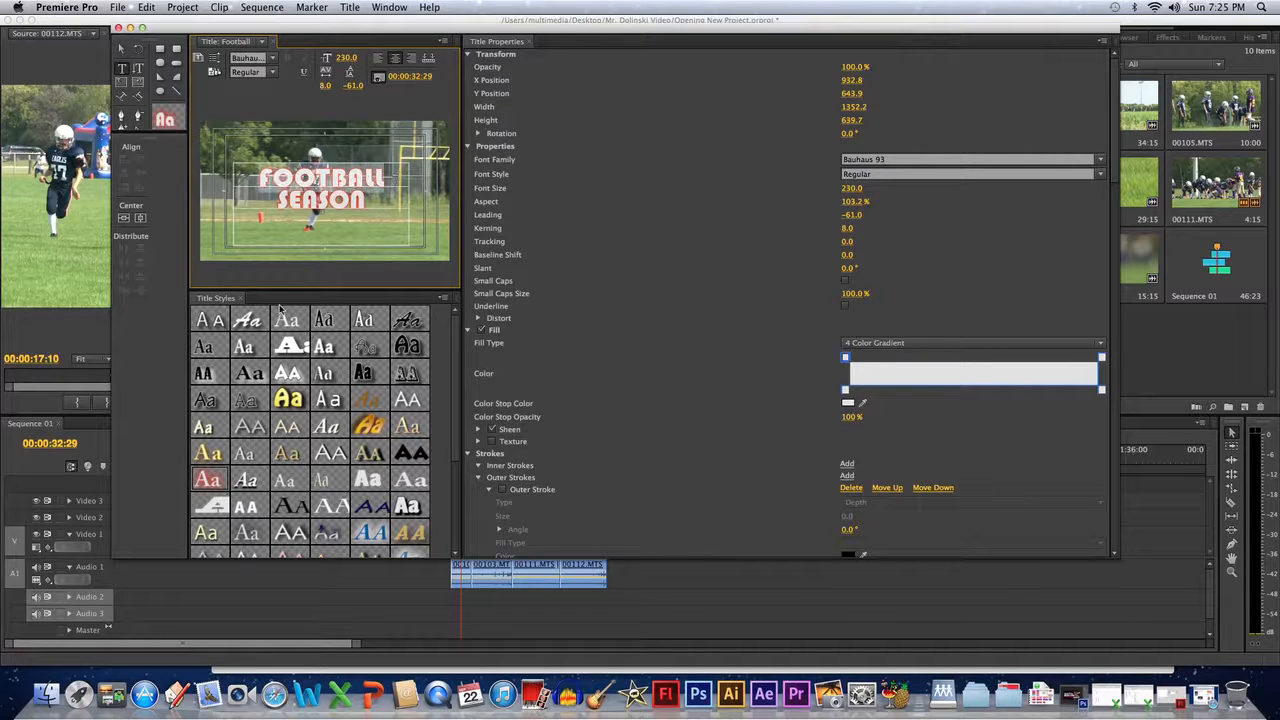
{"action": "left_click", "coordinate": [334, 200]}
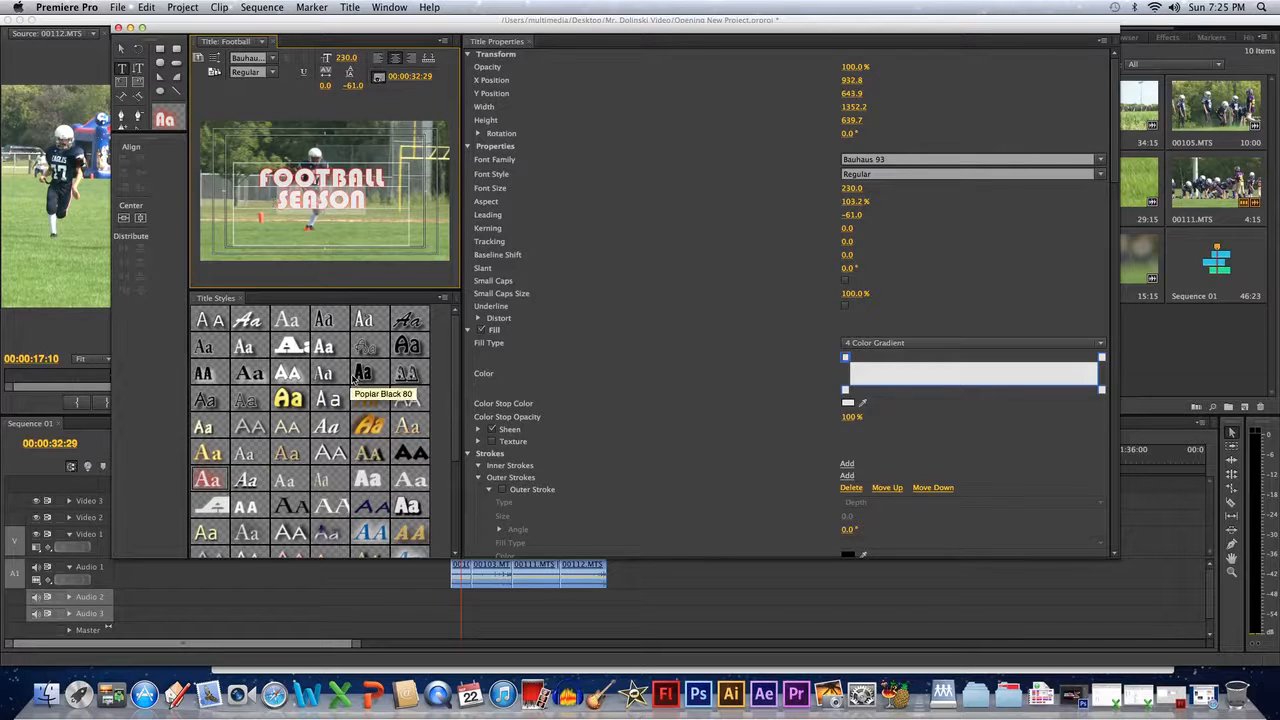
{"action": "left_click", "coordinate": [210, 349]}
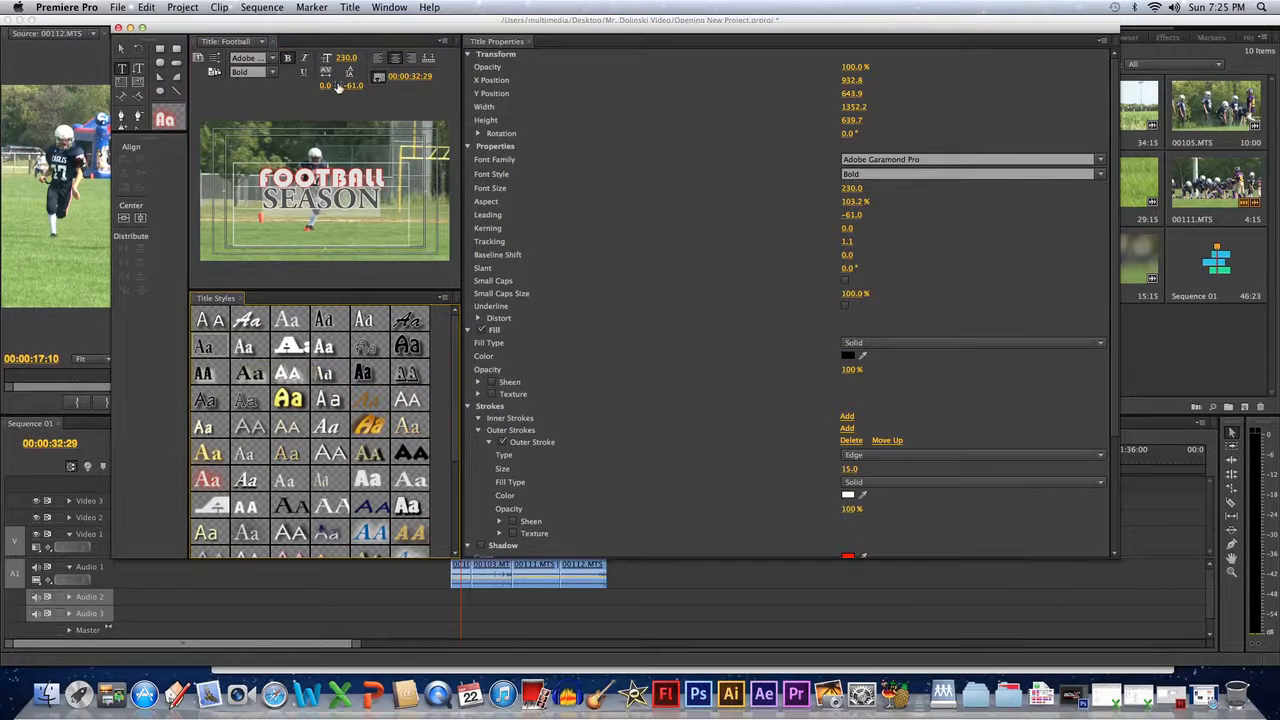
{"action": "left_click_drag", "start_coordinate": [346, 57], "coordinate": [255, 57]}
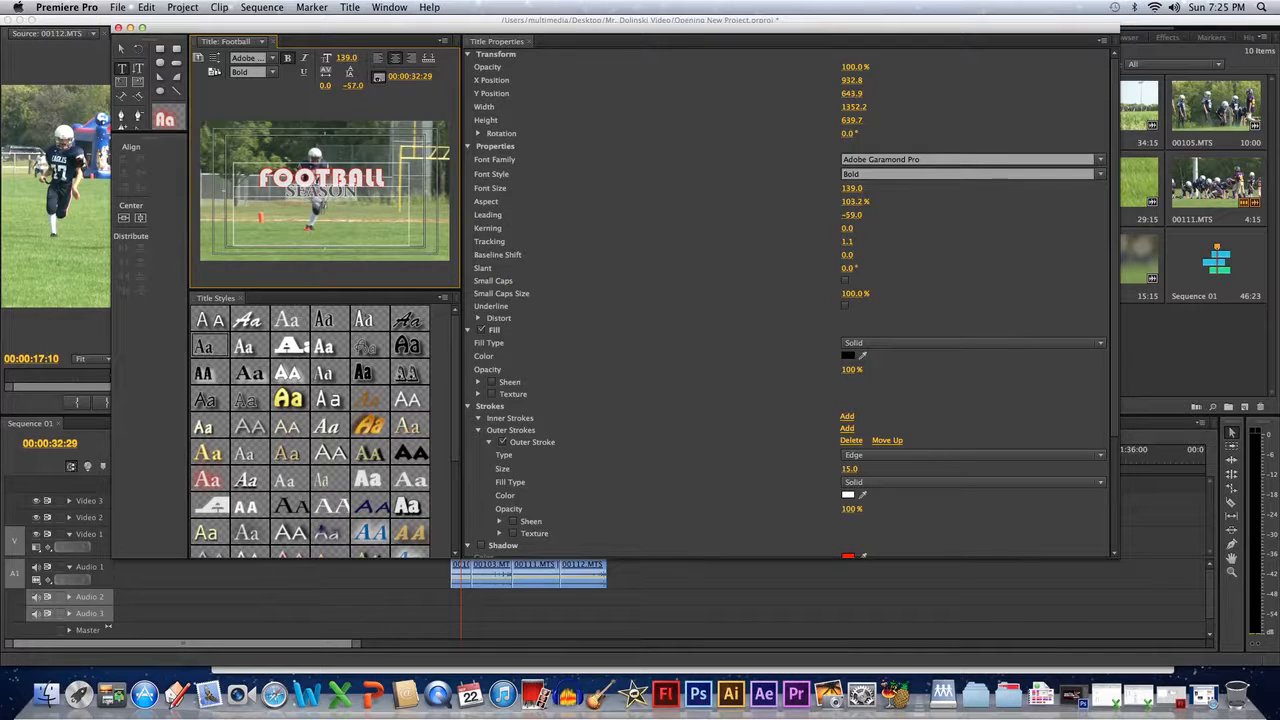
{"action": "left_click_drag", "start_coordinate": [353, 85], "coordinate": [389, 85]}
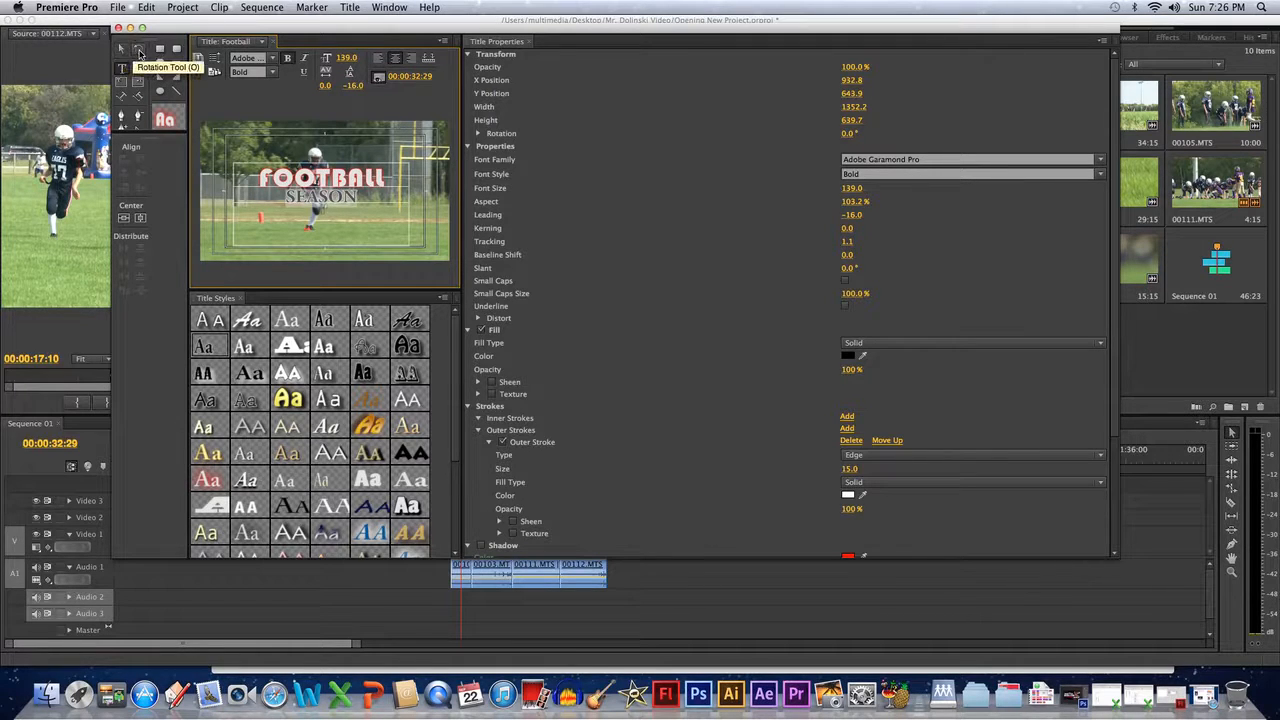
Rotate the title text to 352° and move it to the frame's lower-right area, at about X 1307, Y 911.
{"action": "left_click", "coordinate": [138, 49]}
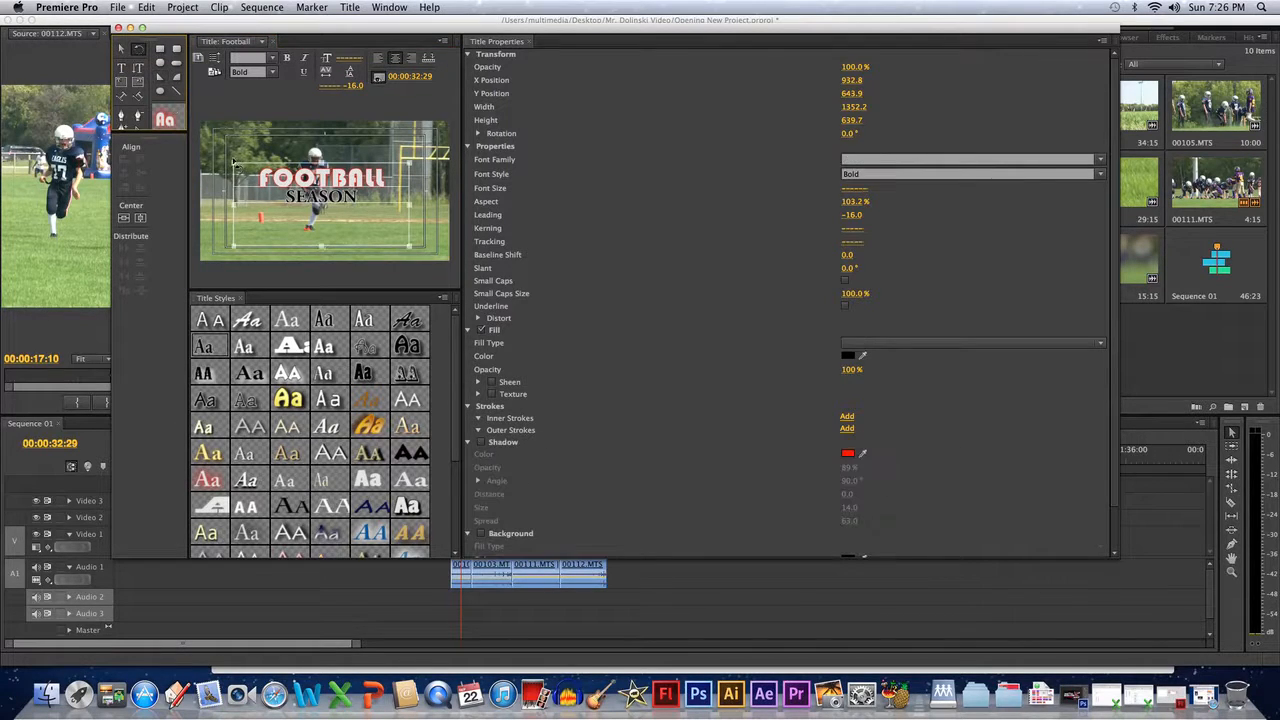
{"action": "left_click_drag", "start_coordinate": [236, 166], "coordinate": [228, 175]}
{"action": "left_click", "coordinate": [121, 49]}
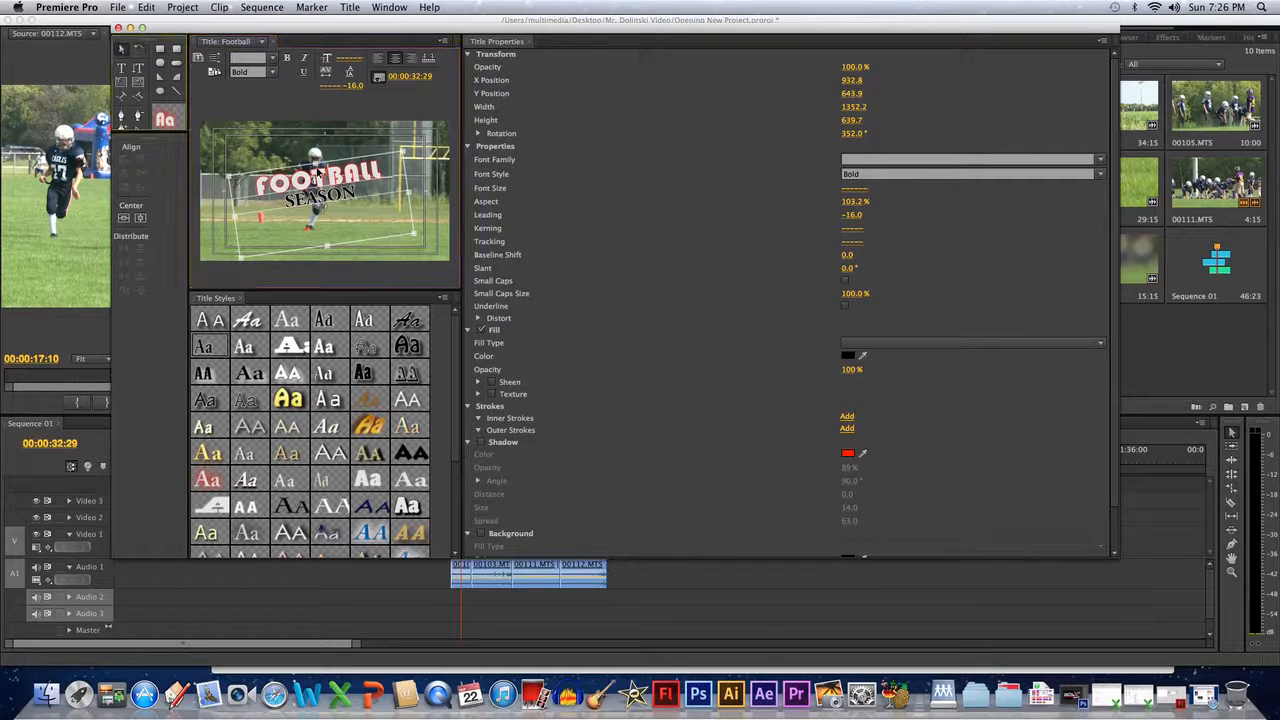
{"action": "left_click_drag", "start_coordinate": [320, 178], "coordinate": [362, 215]}
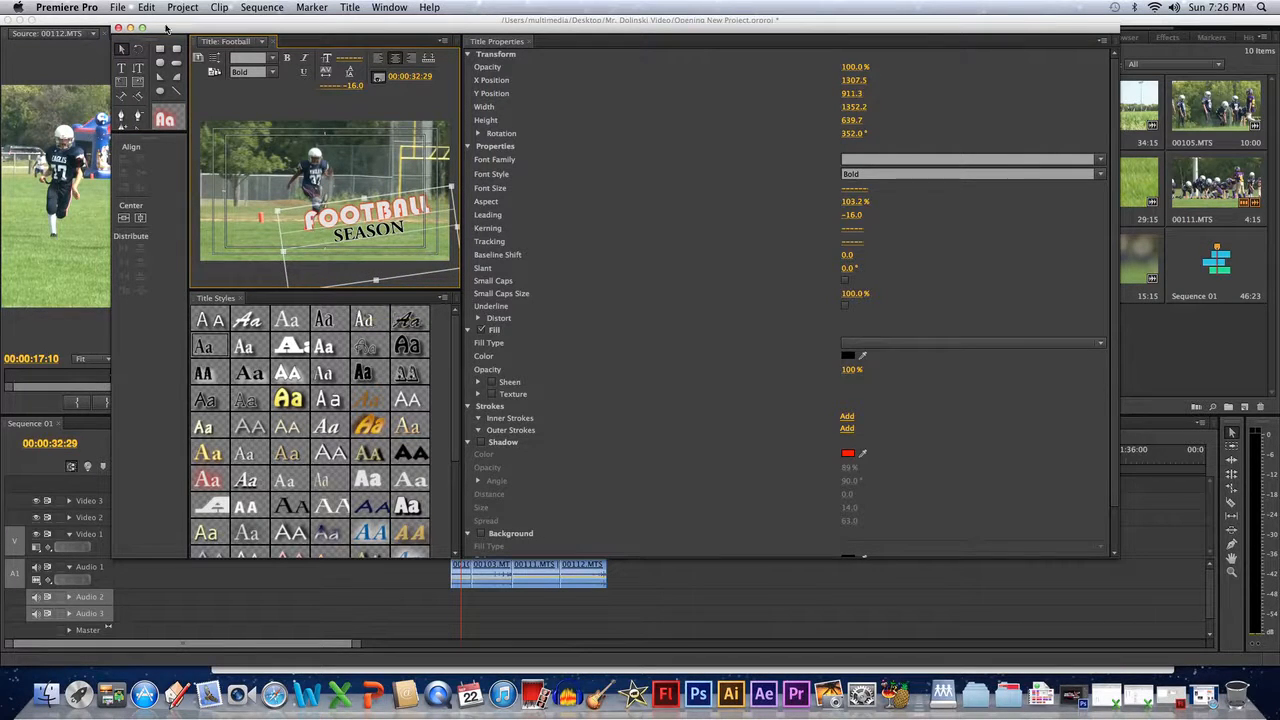
Change the fill of the word FOOTBALL to a solid bright green.
{"action": "double_click", "coordinate": [356, 218]}
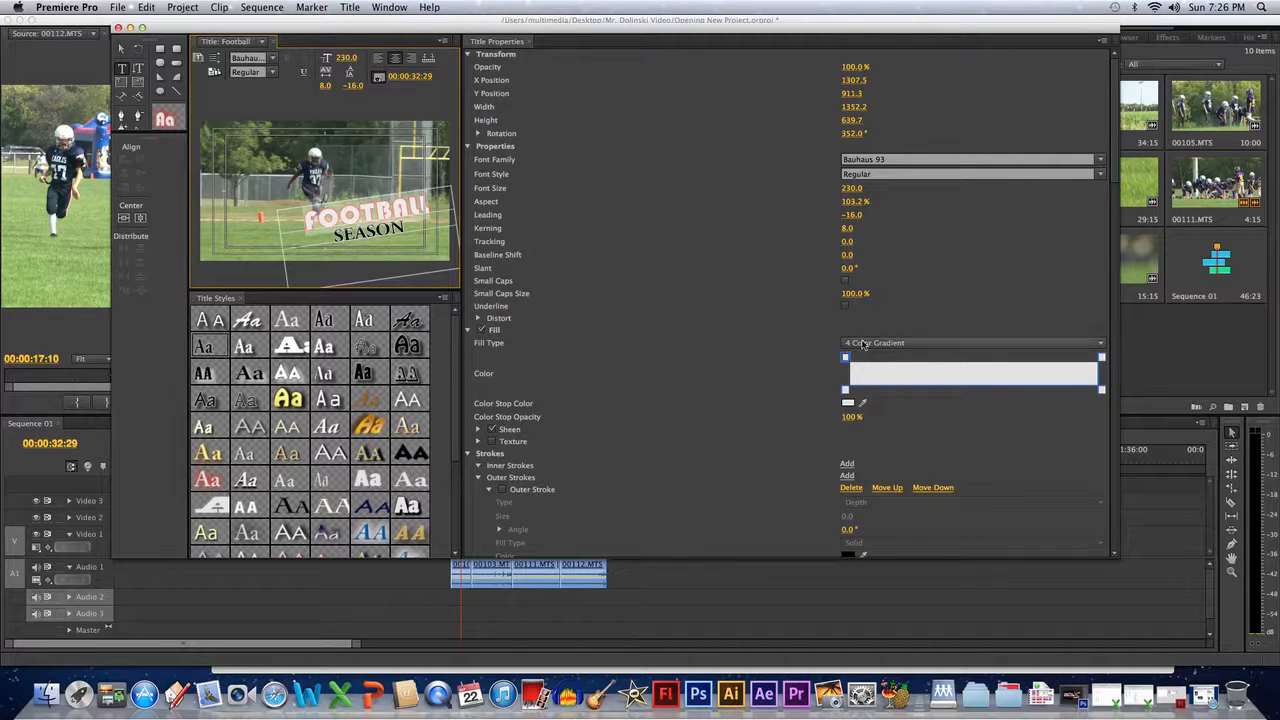
{"action": "left_click", "coordinate": [922, 345]}
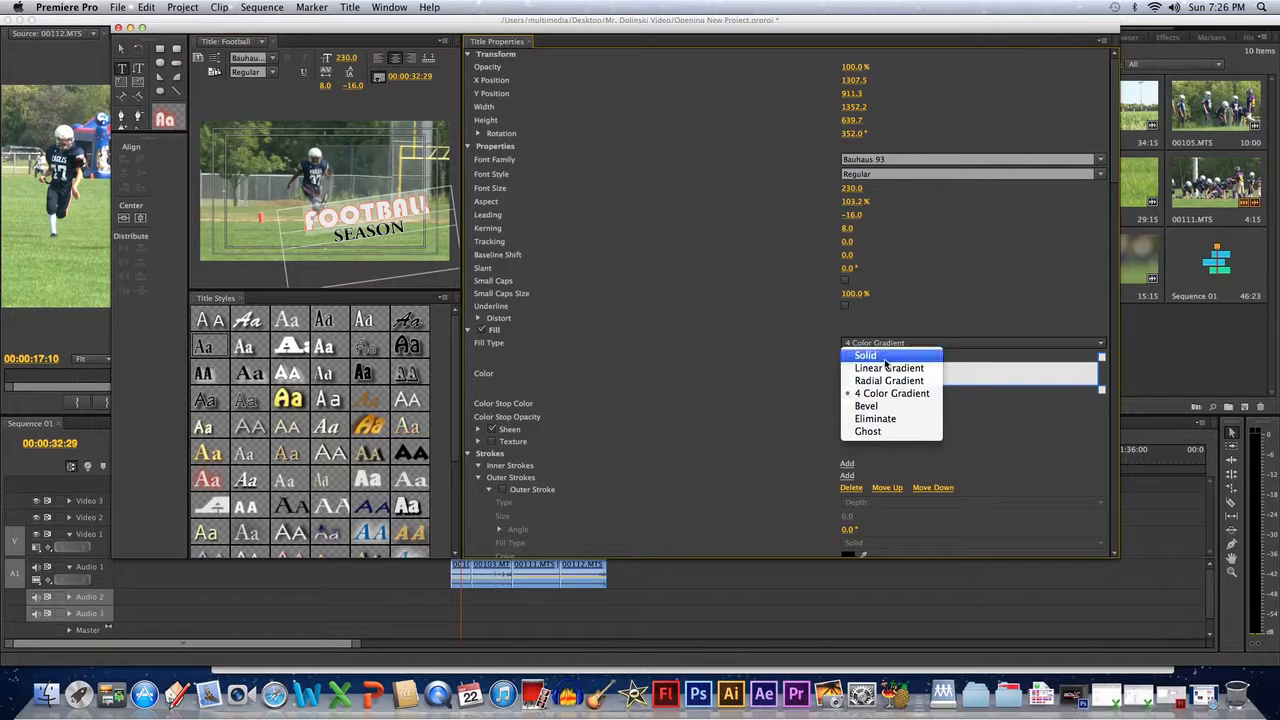
{"action": "left_click", "coordinate": [885, 359]}
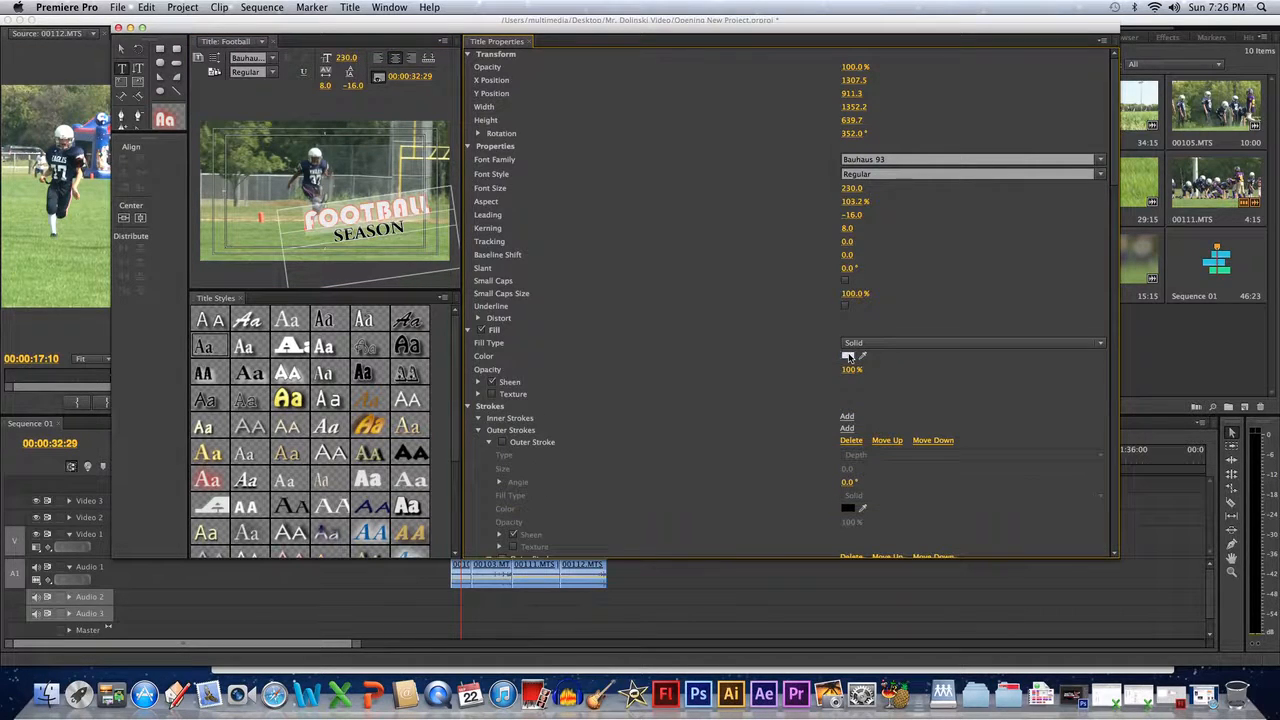
{"action": "left_click", "coordinate": [849, 356]}
{"action": "left_click_drag", "start_coordinate": [664, 251], "coordinate": [656, 296]}
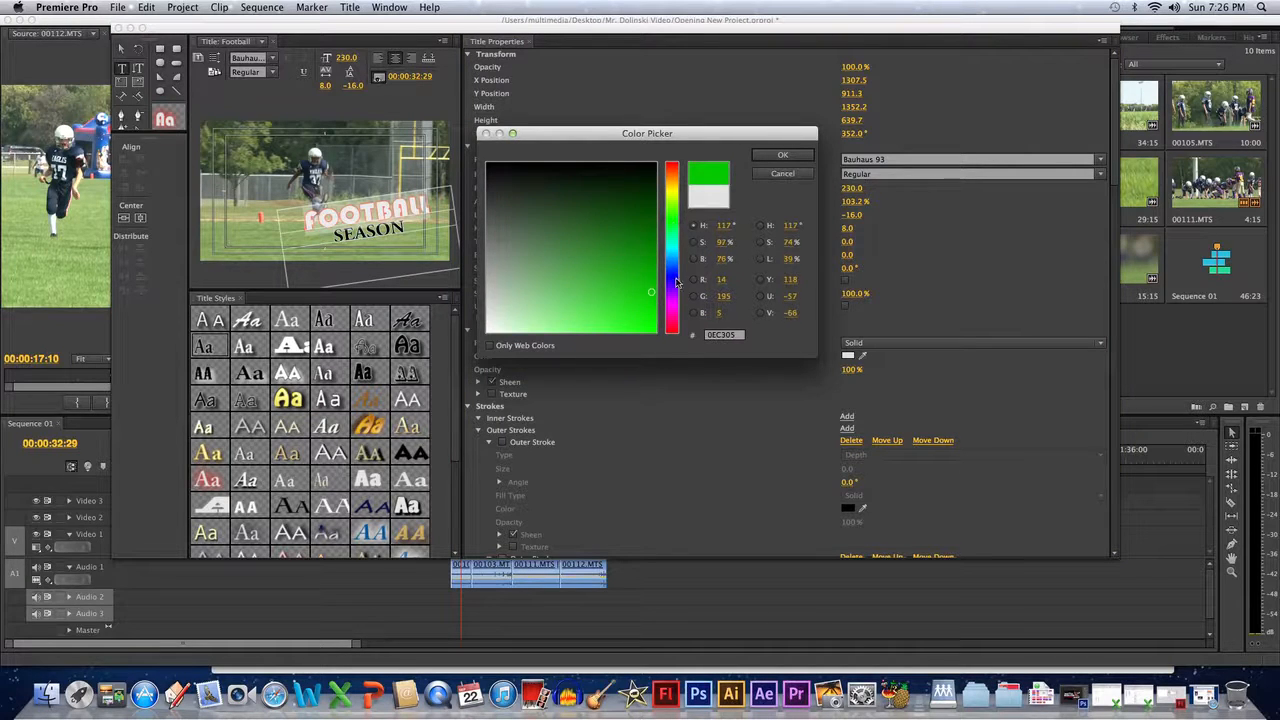
{"action": "left_click", "coordinate": [783, 155]}
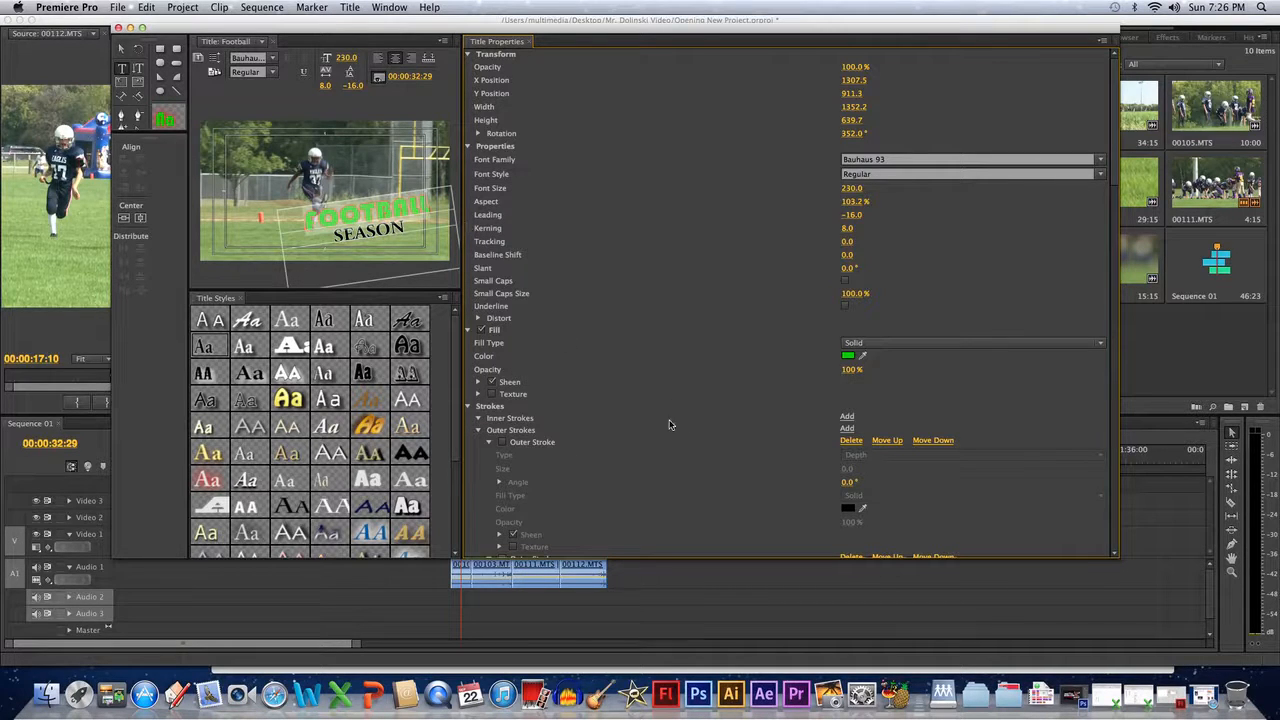
Change the shadow colour of the word FOOTBALL to black.
{"action": "scroll", "coordinate": [733, 430], "scroll_direction": "down", "scroll_amount": 4}
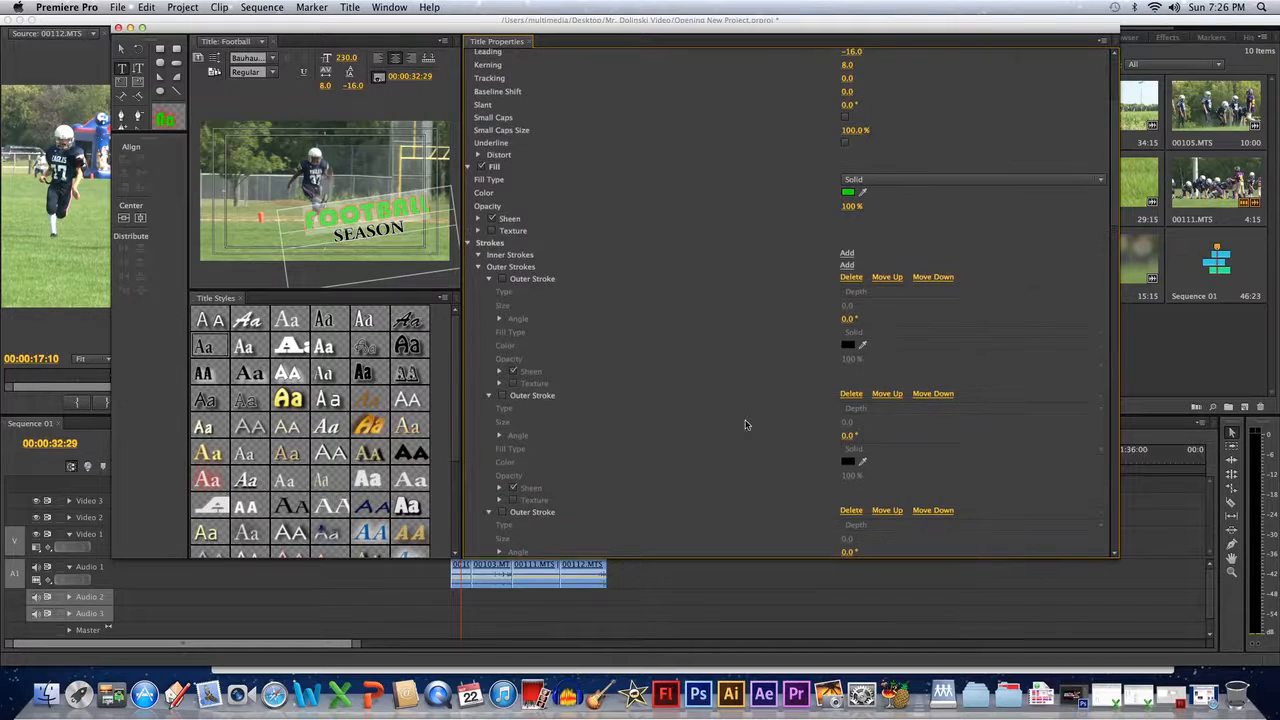
{"action": "left_click", "coordinate": [469, 244]}
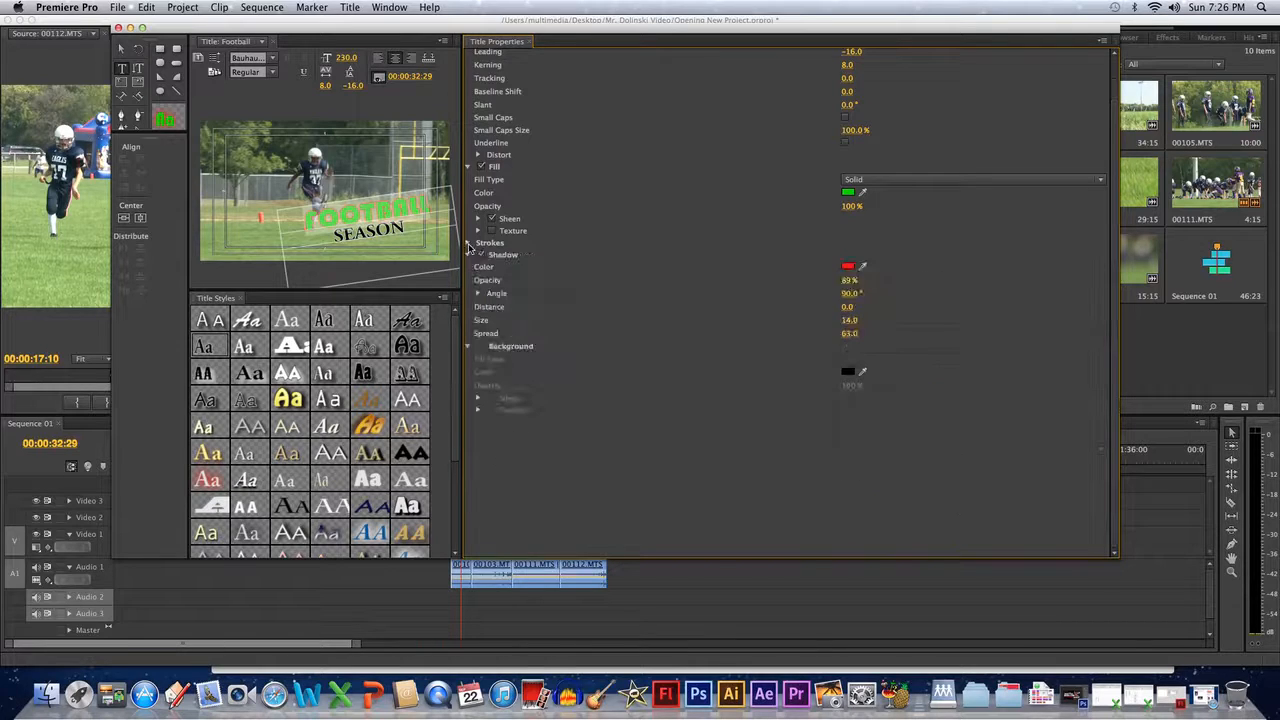
{"action": "left_click", "coordinate": [848, 267]}
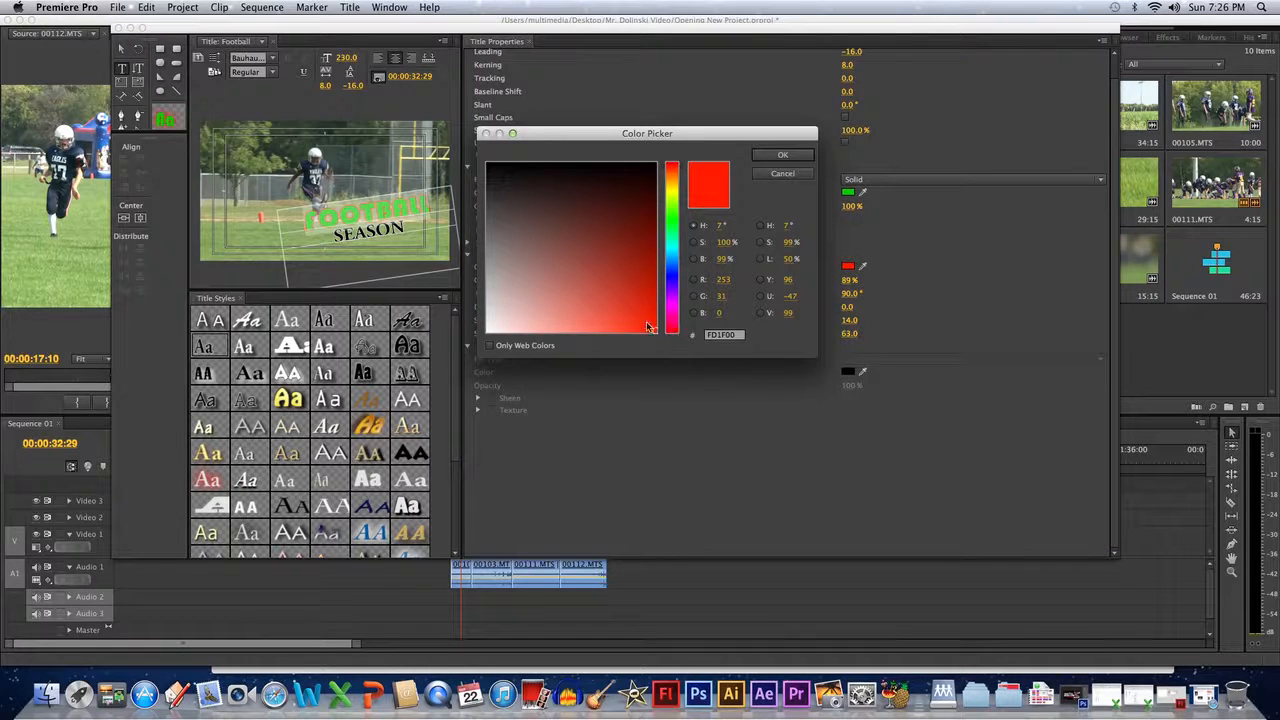
{"action": "left_click_drag", "start_coordinate": [566, 171], "coordinate": [565, 162]}
{"action": "left_click", "coordinate": [779, 156]}
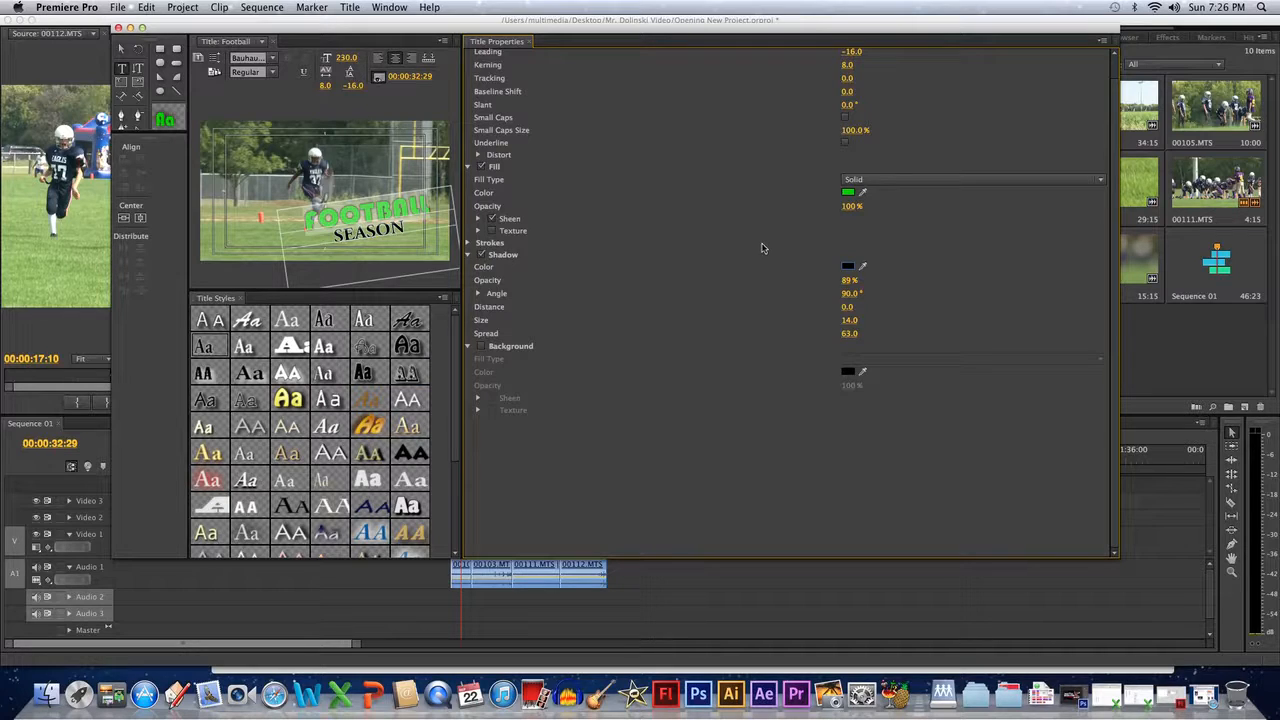
Change the fill colour of the word SEASON to solid red.
{"action": "left_click", "coordinate": [372, 231]}
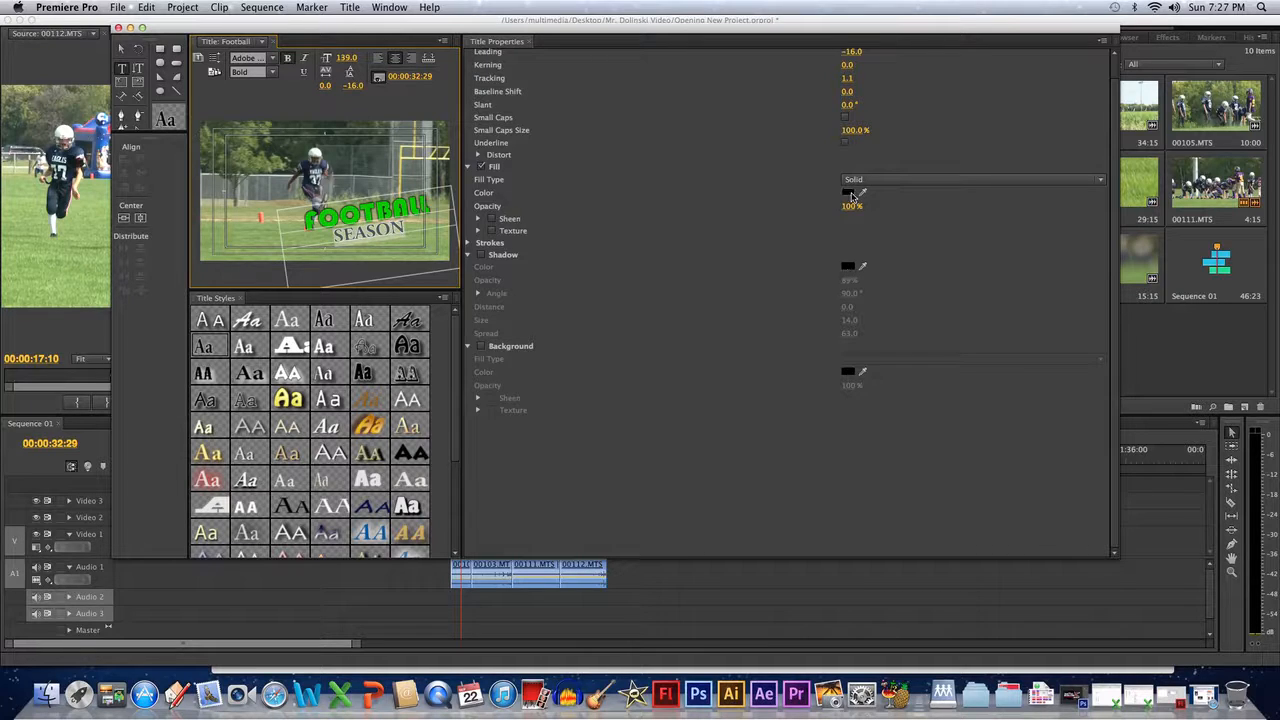
{"action": "left_click", "coordinate": [848, 193]}
{"action": "left_click", "coordinate": [636, 290]}
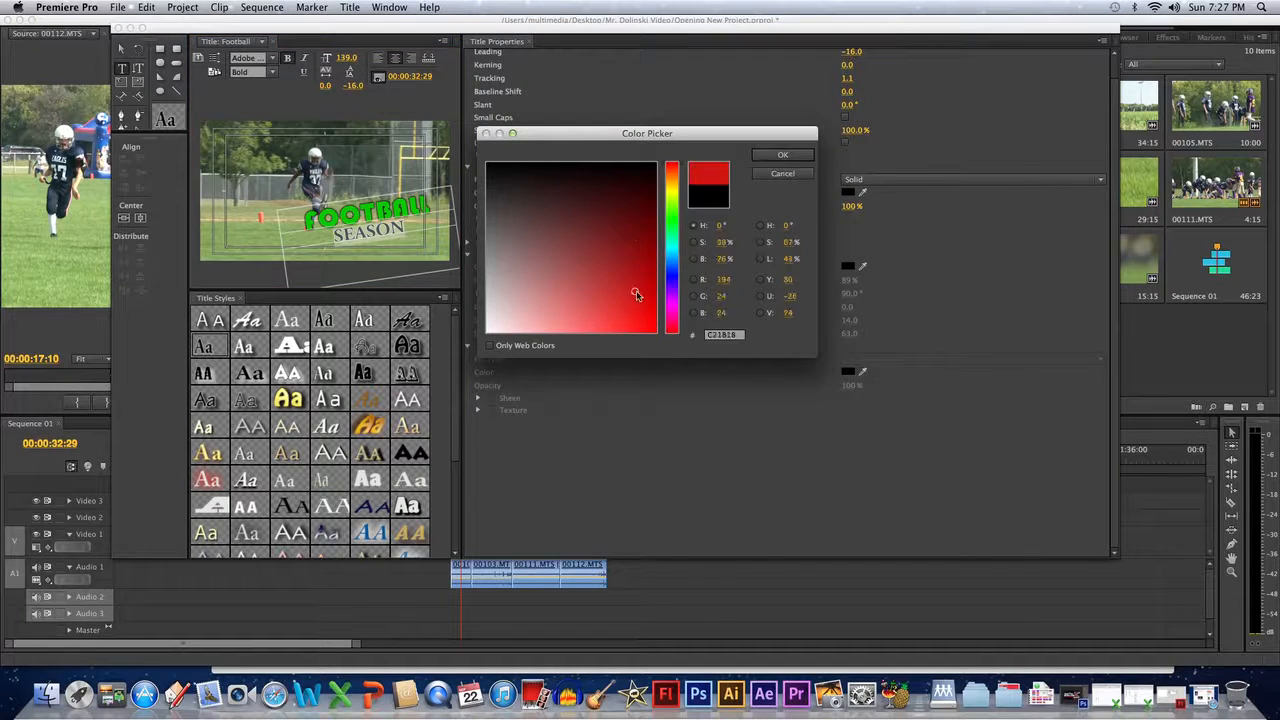
{"action": "left_click", "coordinate": [776, 158]}
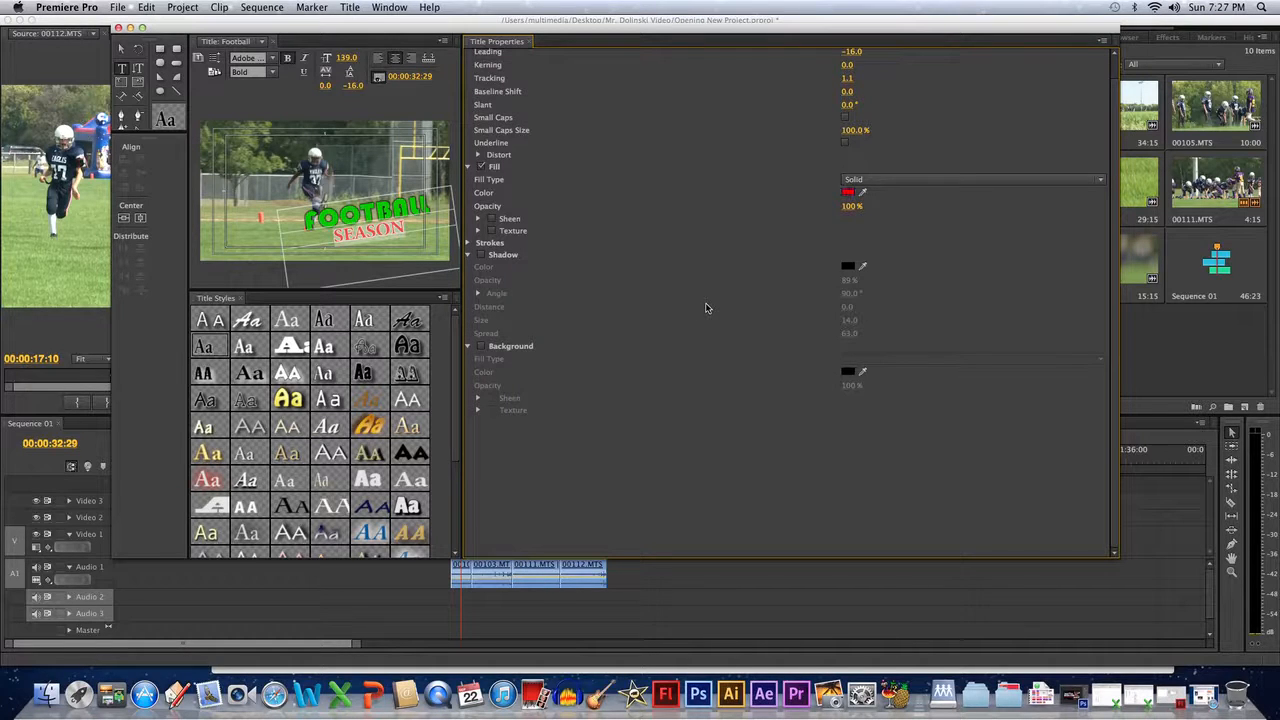
Nudge the whole FOOTBALL SEASON text block slightly left and down, and close the title designer.
{"action": "left_click", "coordinate": [315, 240]}
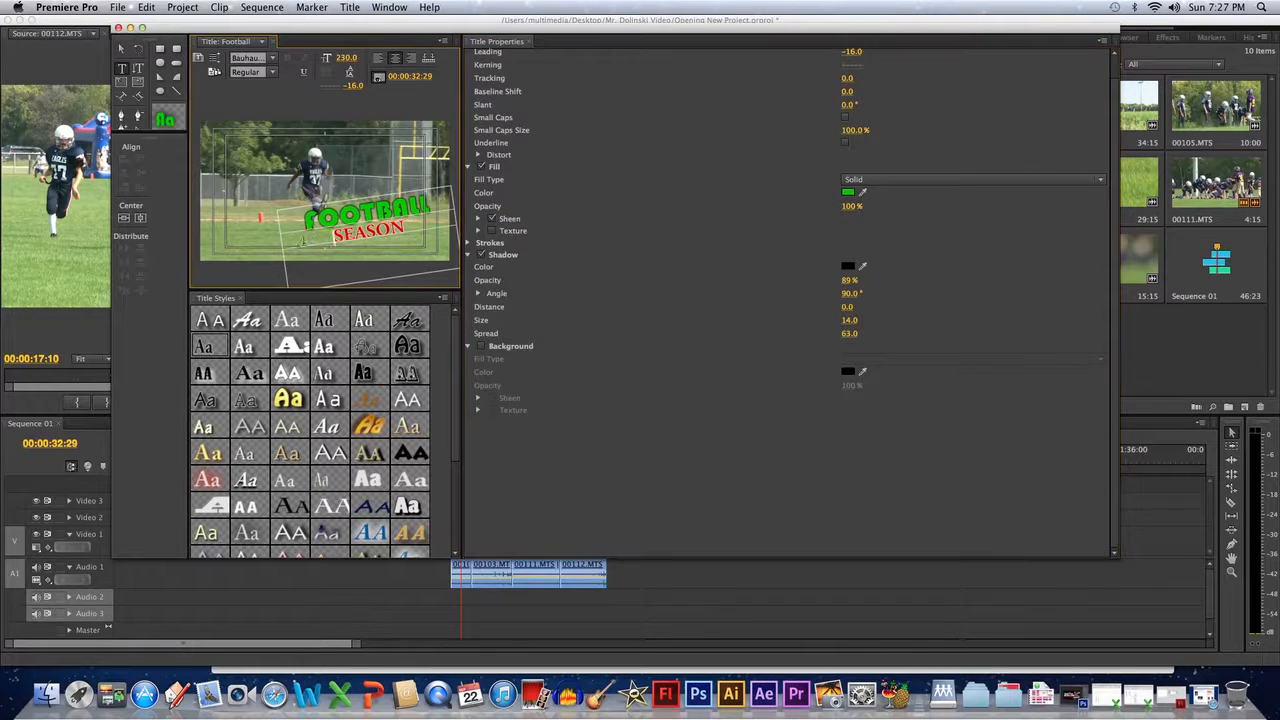
{"action": "left_click", "coordinate": [121, 49]}
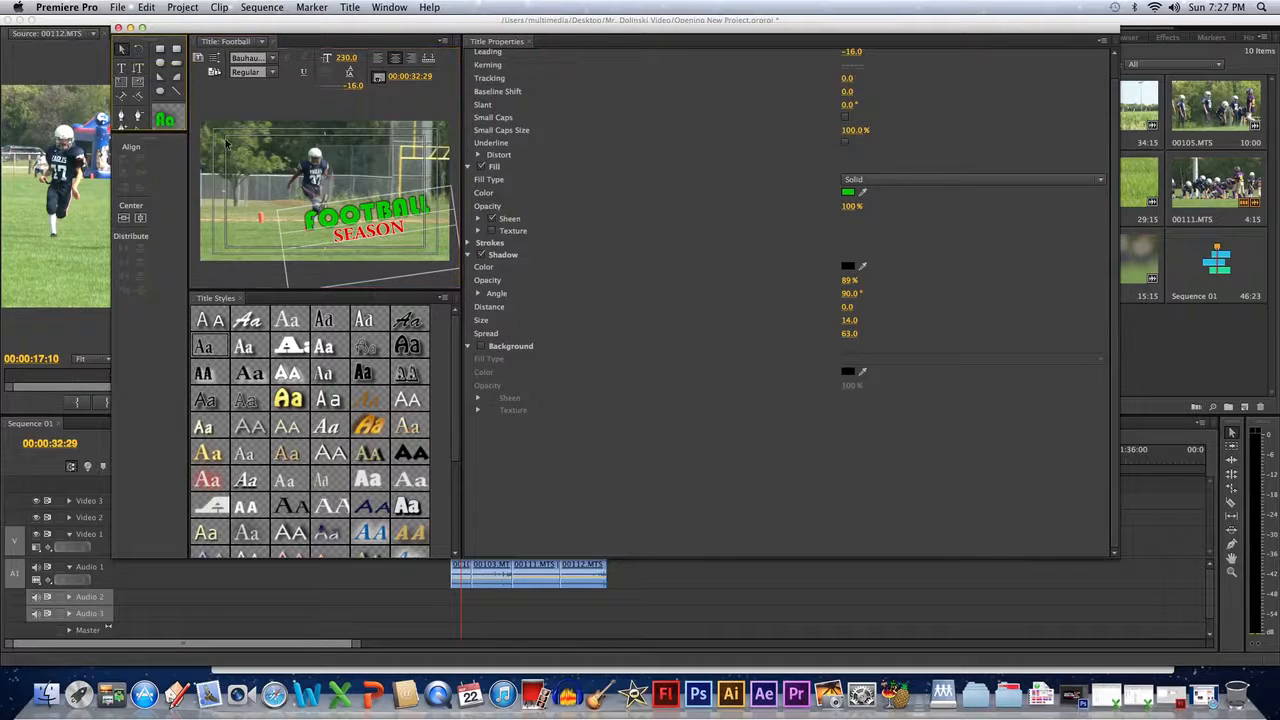
{"action": "left_click_drag", "start_coordinate": [379, 210], "coordinate": [376, 213]}
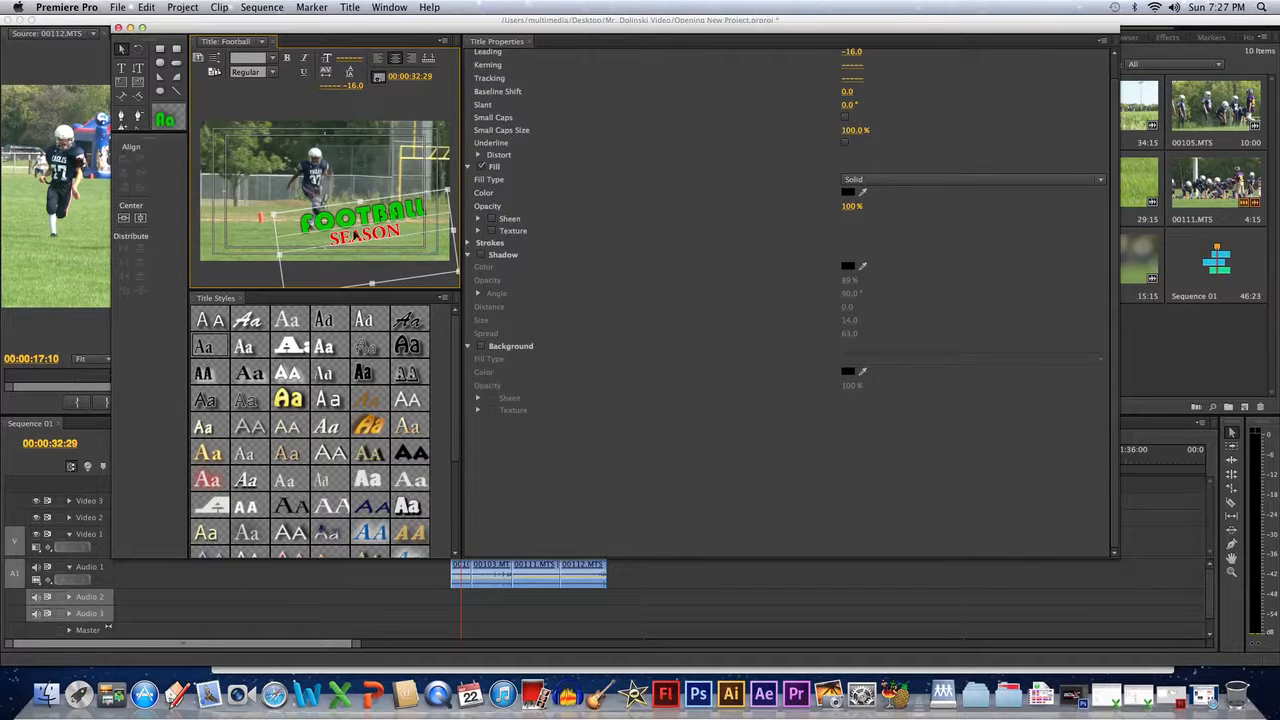
{"action": "left_click", "coordinate": [118, 29]}
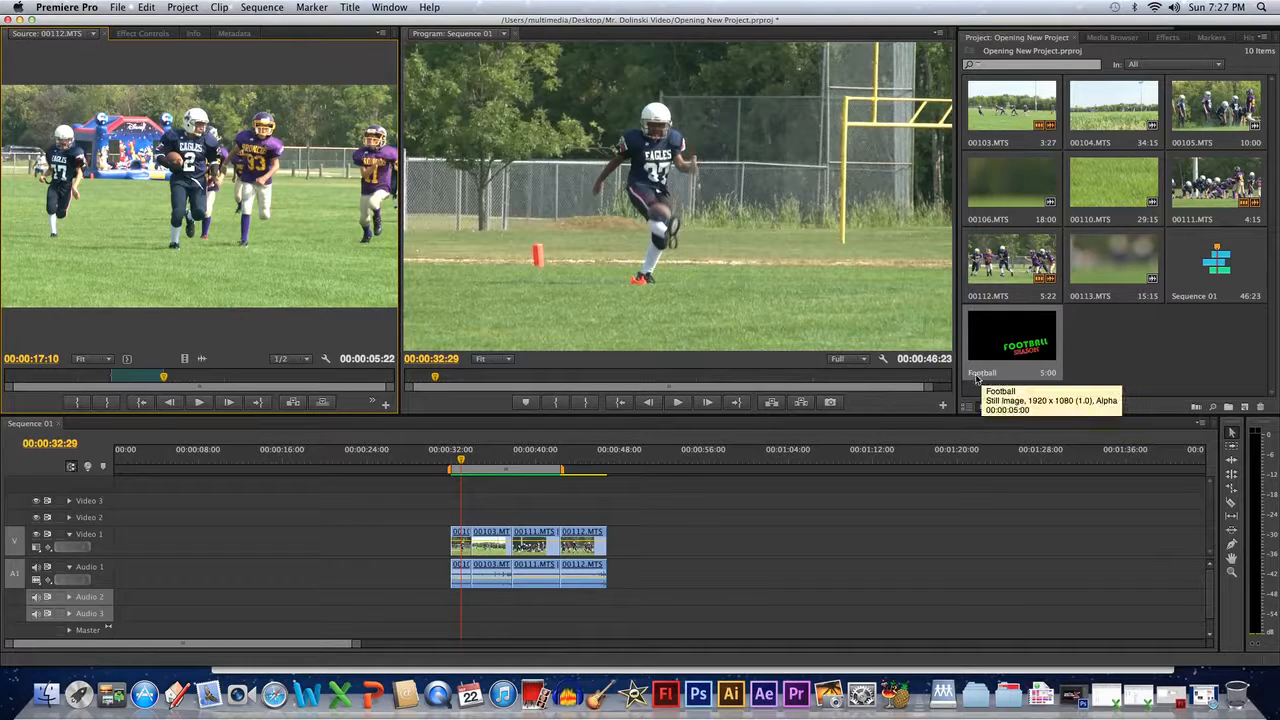
Place the Football title on Video 2 at about 00:00:27:04, ahead of the first clip, and play it back.
{"action": "left_click_drag", "start_coordinate": [1002, 342], "coordinate": [400, 518]}
{"action": "left_click", "coordinate": [402, 460]}
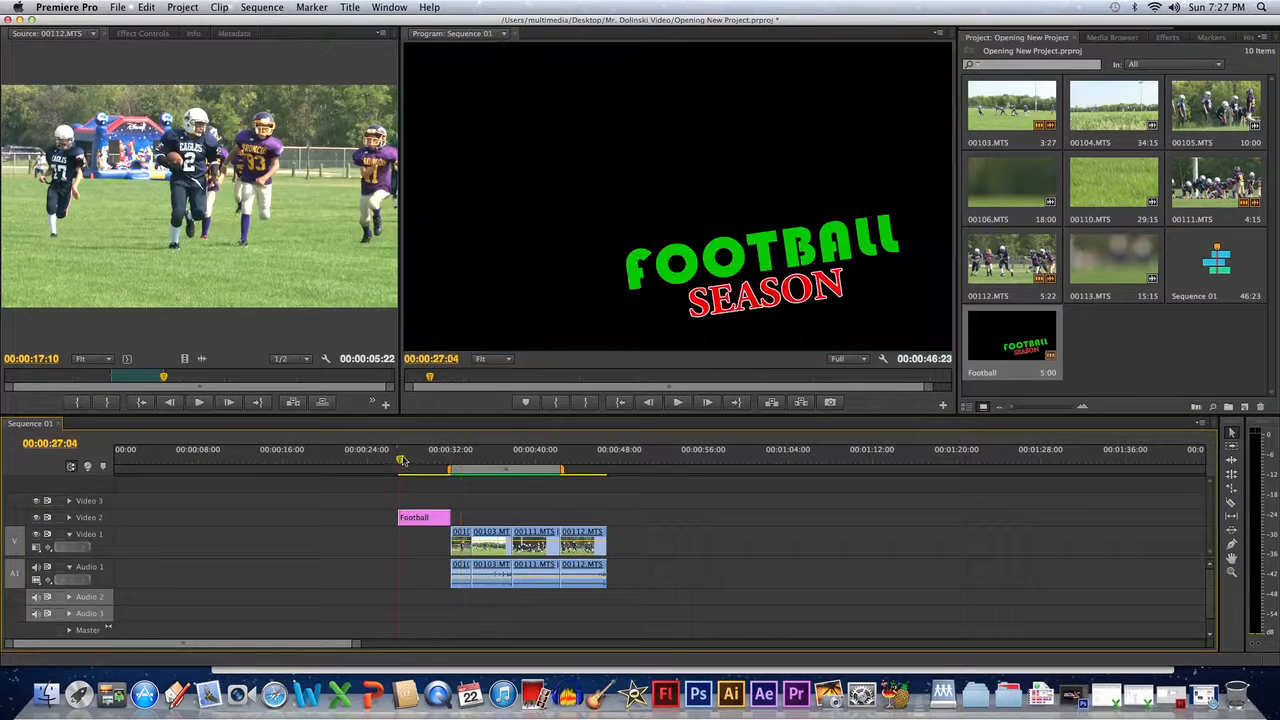
{"action": "left_click", "coordinate": [678, 402]}
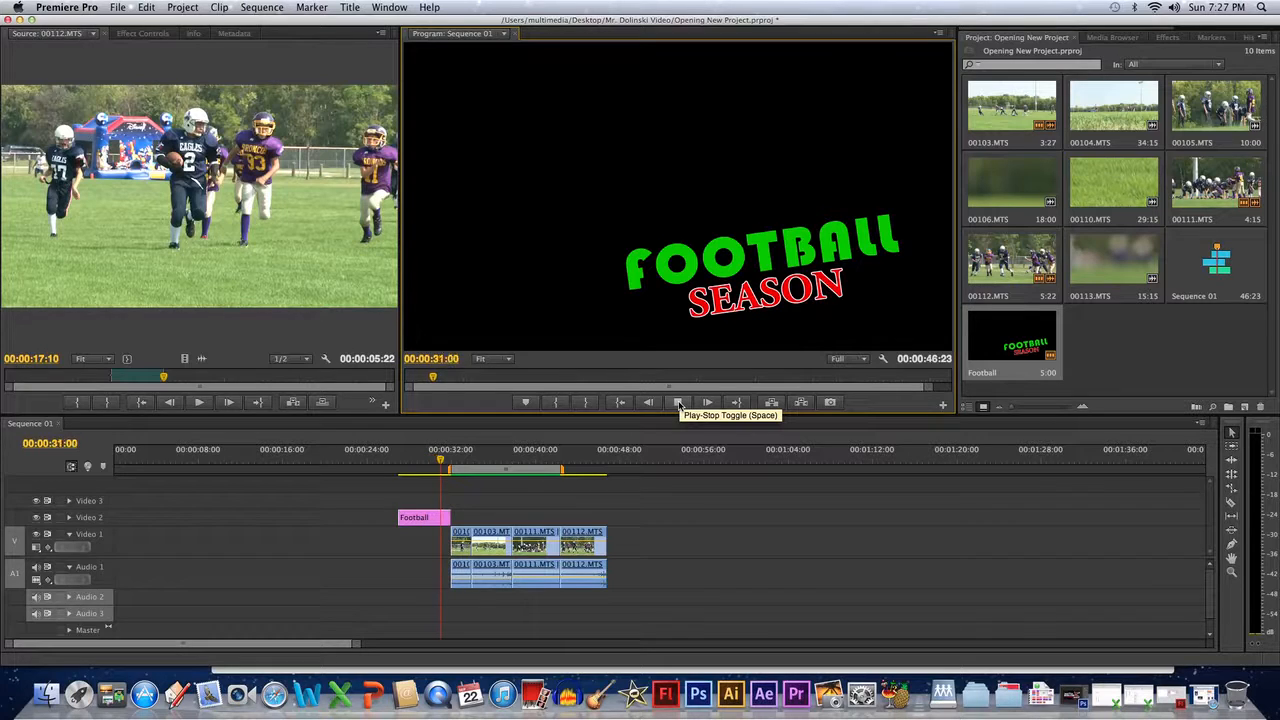
{"action": "left_click", "coordinate": [678, 402]}
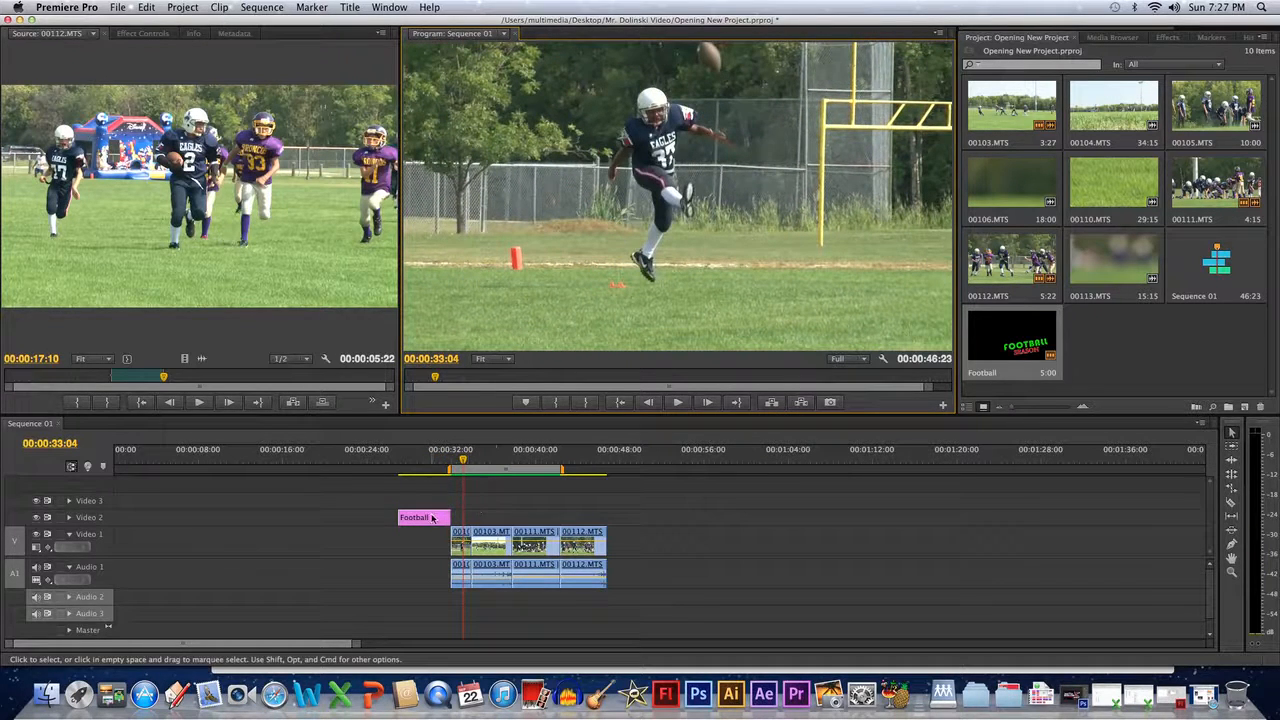
Move the Football title over the start of the first clip and extend its end to the end of clip 00103.MTS.
{"action": "left_click_drag", "start_coordinate": [418, 519], "coordinate": [474, 521]}
{"action": "left_click", "coordinate": [447, 458]}
{"action": "left_click_drag", "start_coordinate": [447, 458], "coordinate": [473, 458]}
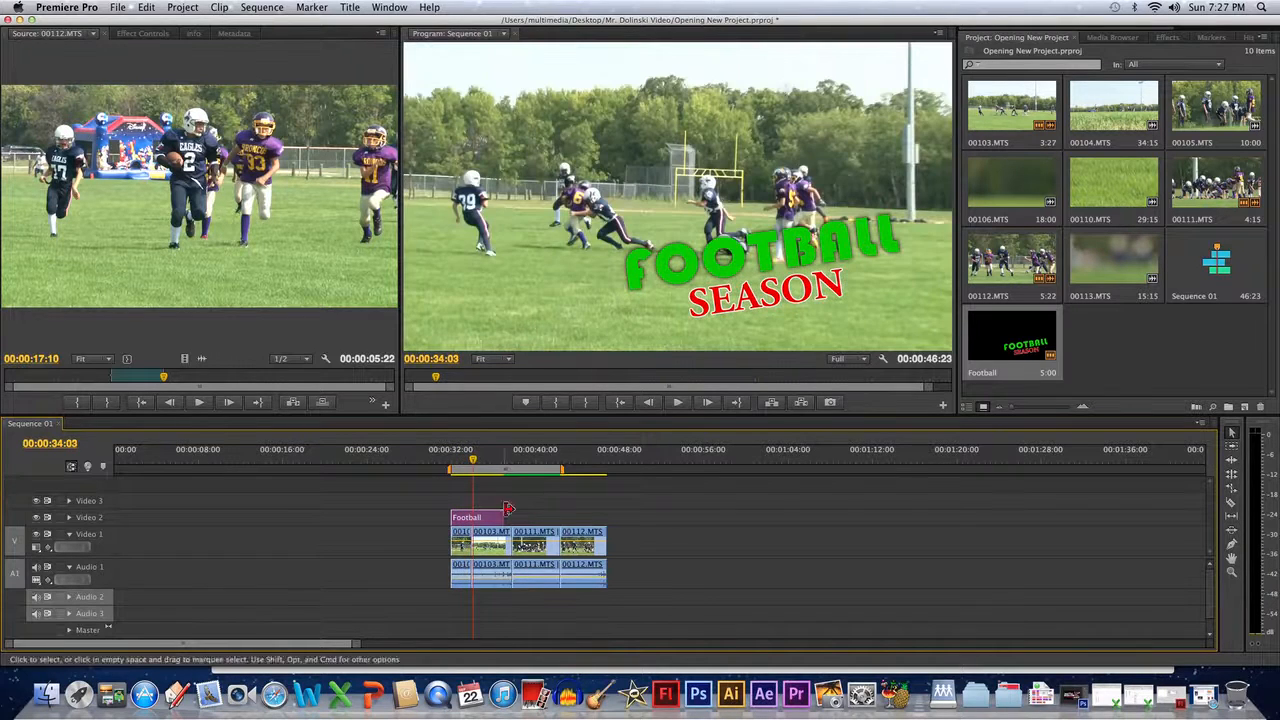
{"action": "mouse_move", "coordinate": [505, 517]}
{"action": "left_mouse_down"}
{"action": "mouse_move", "coordinate": [571, 517]}
{"action": "mouse_move", "coordinate": [474, 517]}
{"action": "mouse_move", "coordinate": [513, 517]}
{"action": "left_mouse_up"}
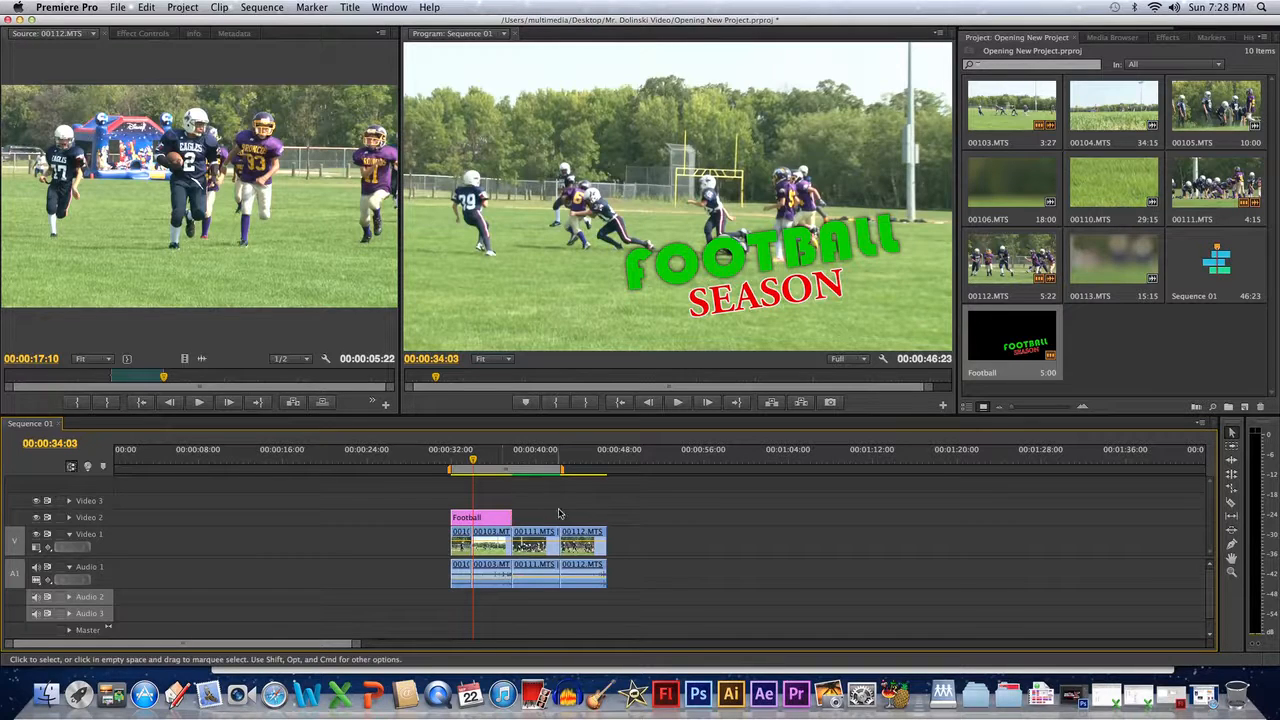
{"action": "left_click_drag", "start_coordinate": [472, 459], "coordinate": [455, 460]}
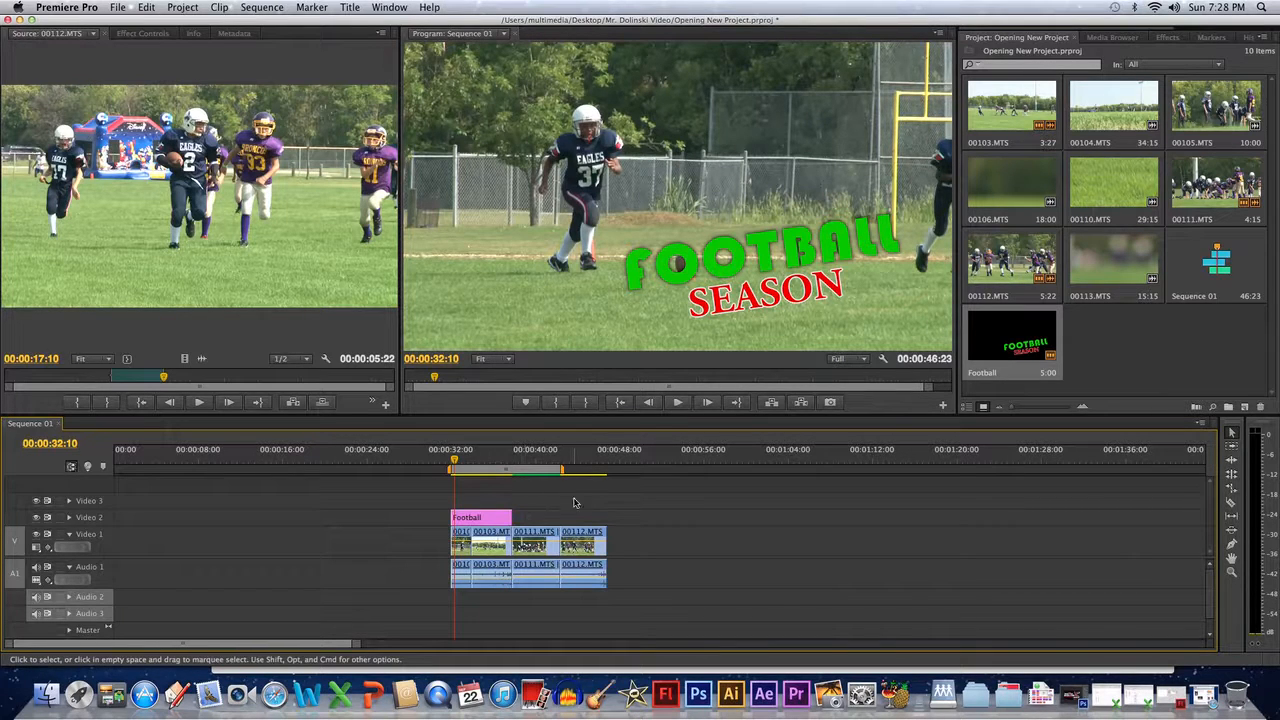
Create a new 1920 x 1080 still title named Shape.
{"action": "left_click", "coordinate": [350, 7]}
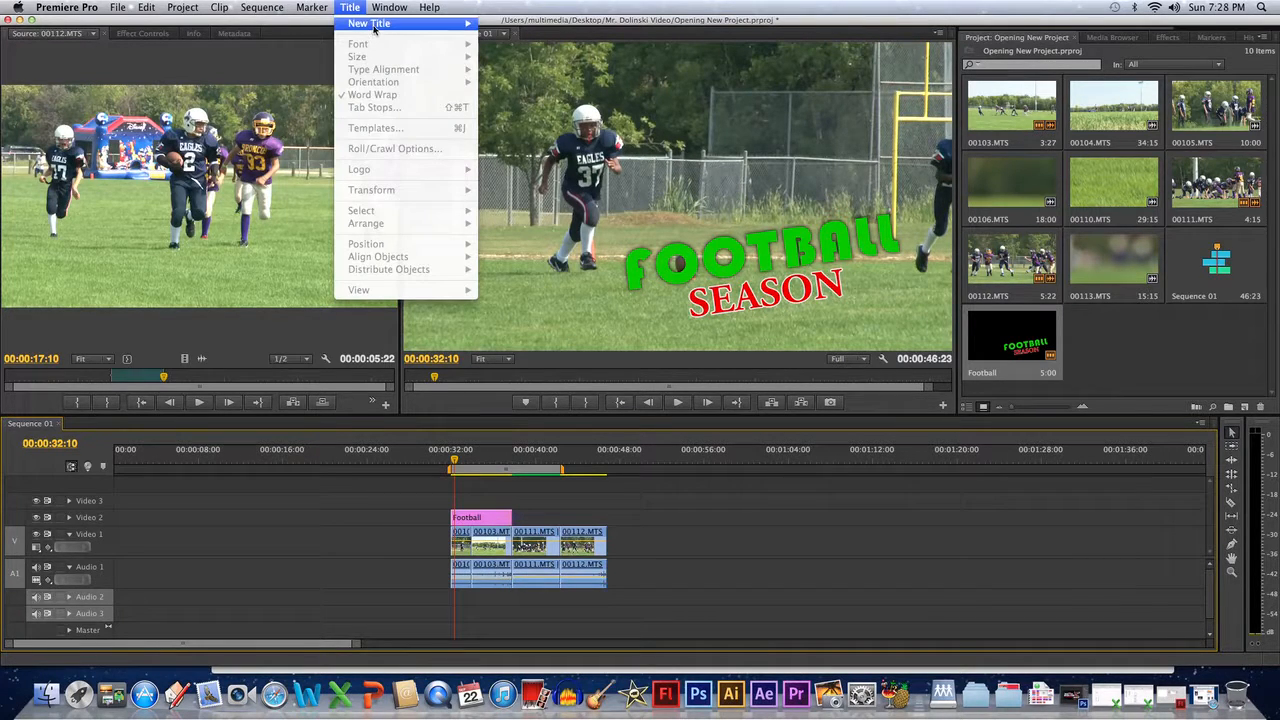
{"action": "mouse_move", "coordinate": [426, 25]}
{"action": "left_click", "coordinate": [530, 28]}
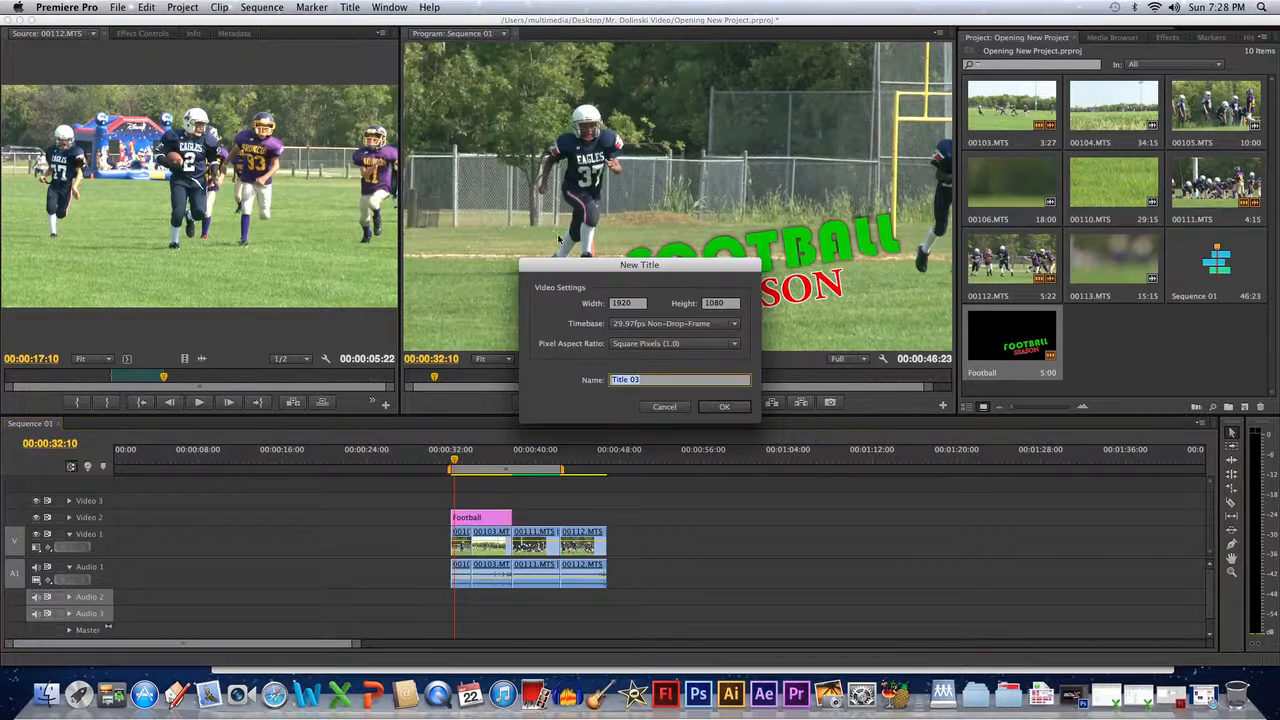
{"action": "type", "text": "Shape"}
{"action": "left_click", "coordinate": [726, 404]}
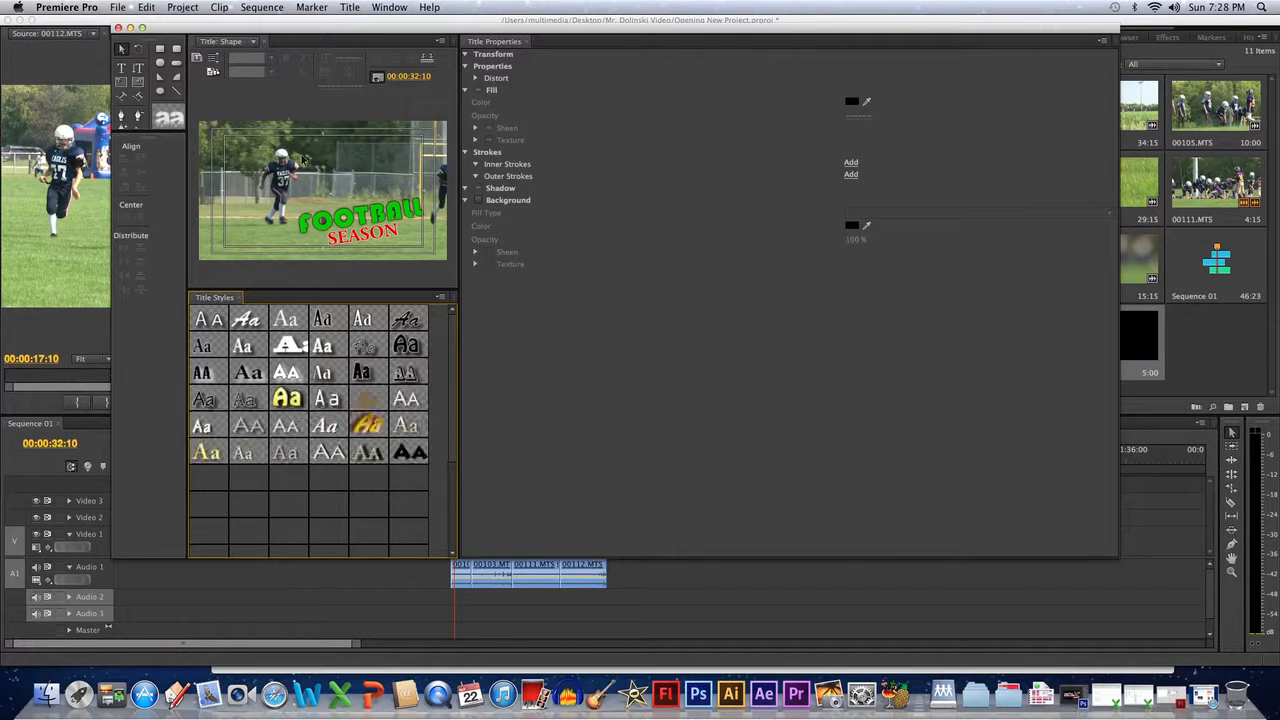
Set the playhead to 00:00:40:05 so clip 00111.MTS serves as the background of the Shape title.
{"action": "left_click_drag", "start_coordinate": [328, 29], "coordinate": [816, 134]}
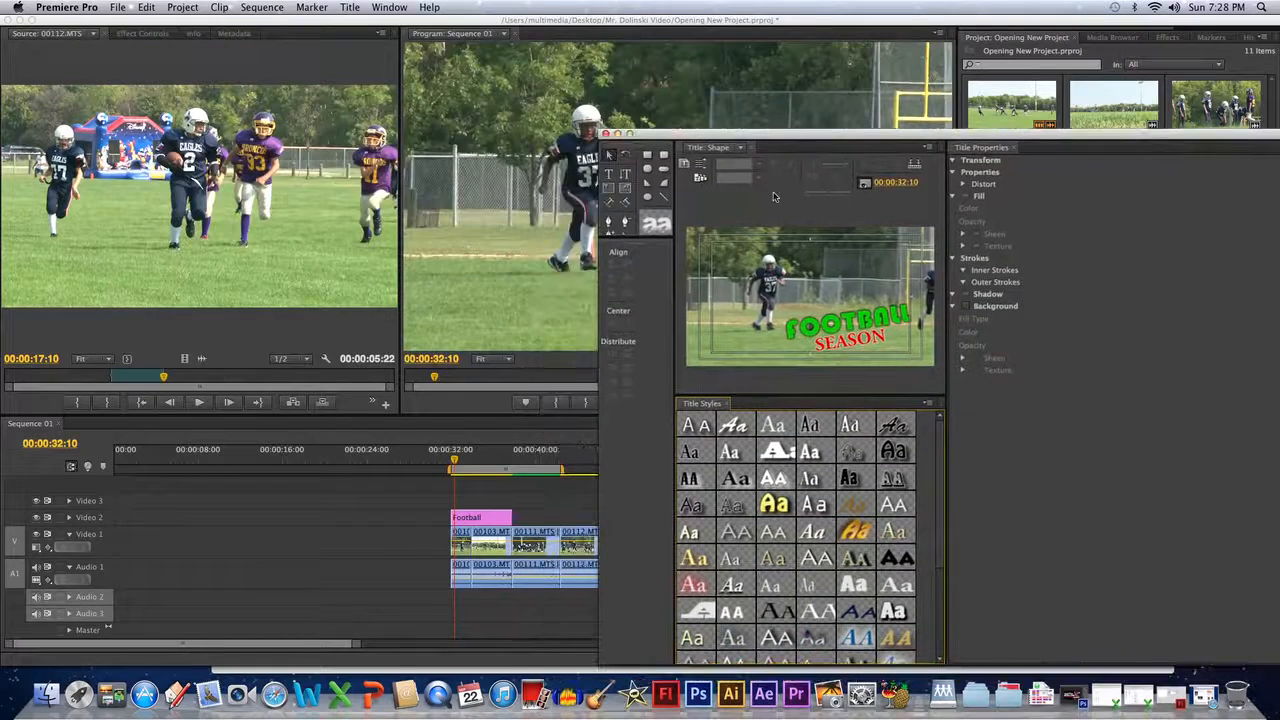
{"action": "left_click_drag", "start_coordinate": [663, 133], "coordinate": [856, 142]}
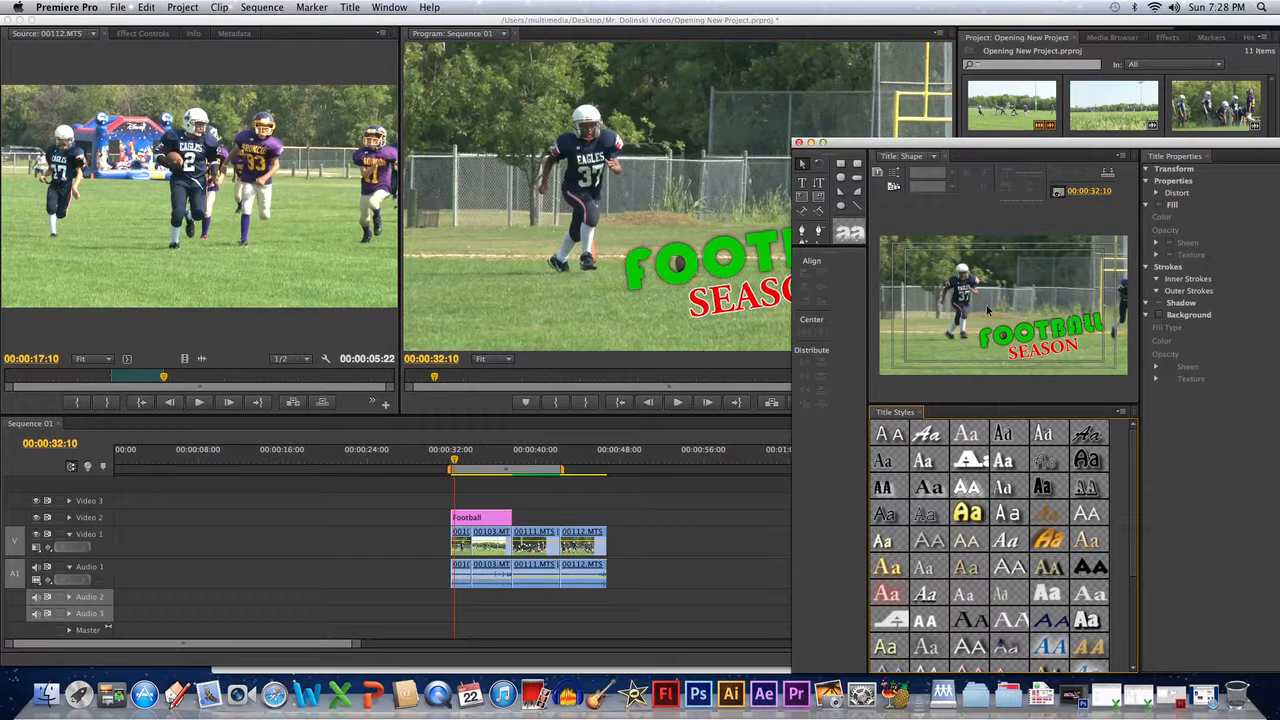
{"action": "left_click", "coordinate": [536, 462]}
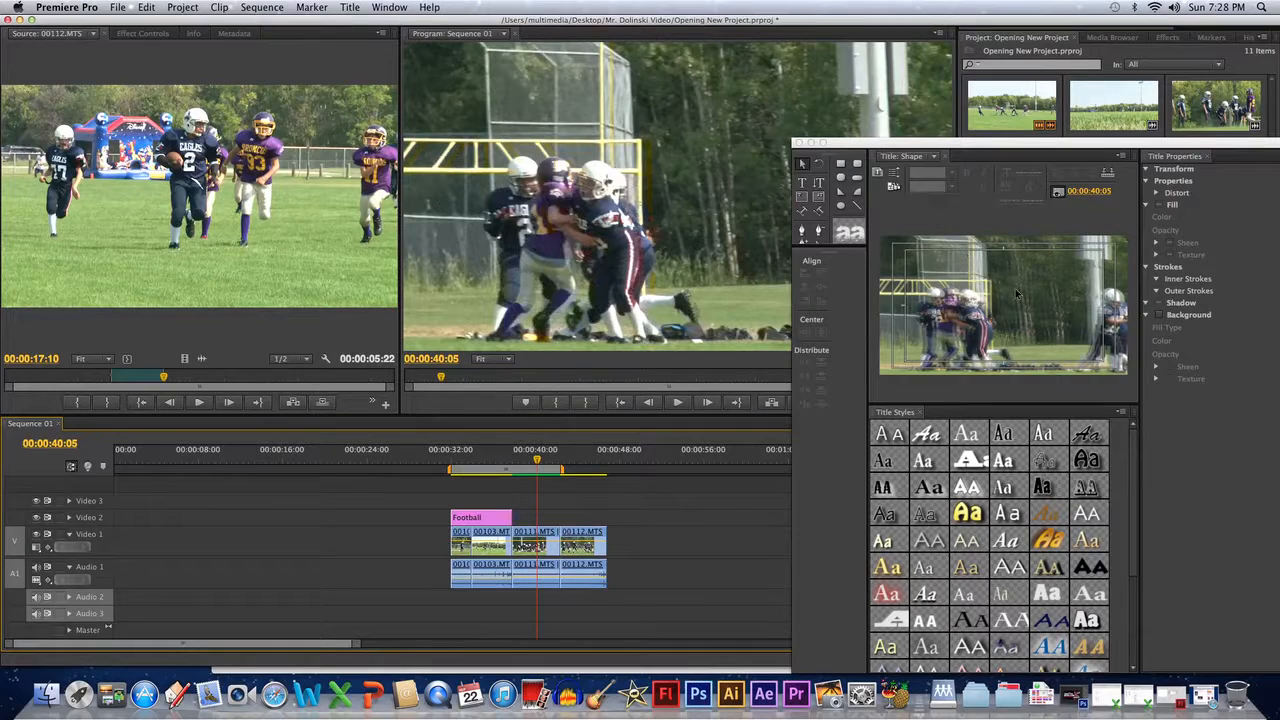
{"action": "left_click_drag", "start_coordinate": [1120, 147], "coordinate": [468, 62]}
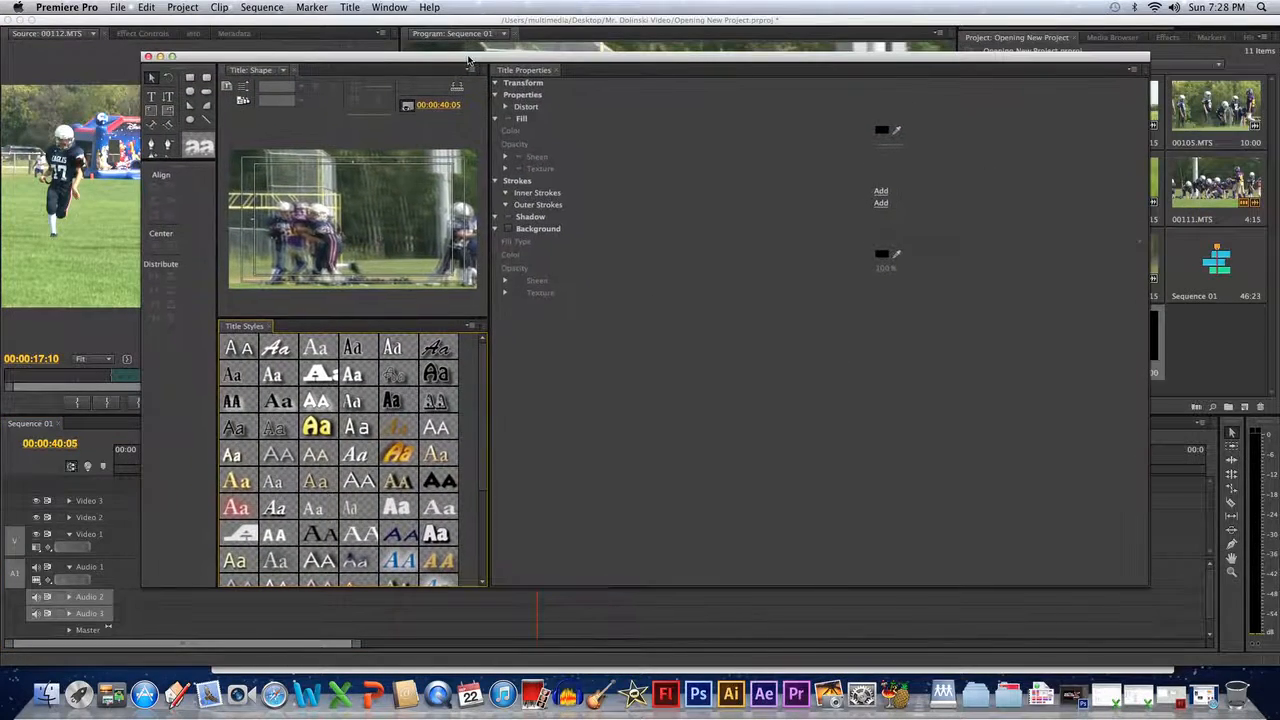
Draw a clipped corner rectangle about 755 wide and 642 high near the frame's centre and fill it solid red.
{"action": "left_click", "coordinate": [191, 93]}
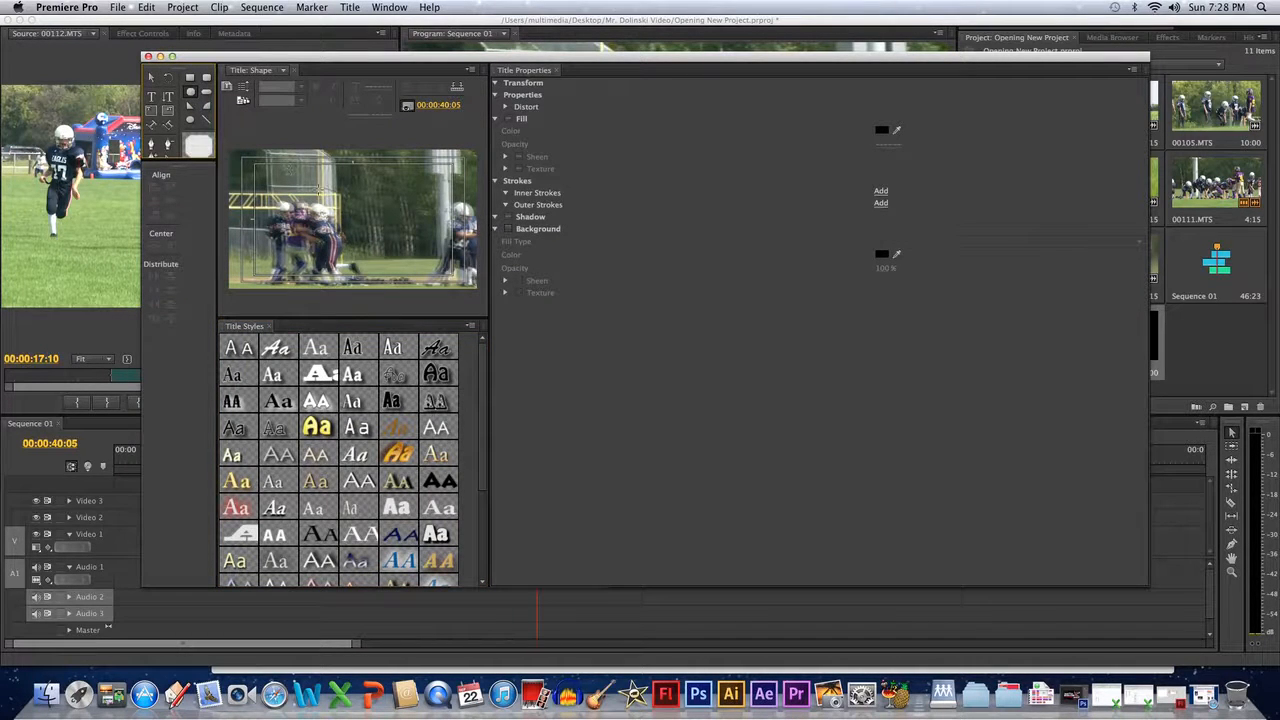
{"action": "left_click_drag", "start_coordinate": [300, 181], "coordinate": [401, 265]}
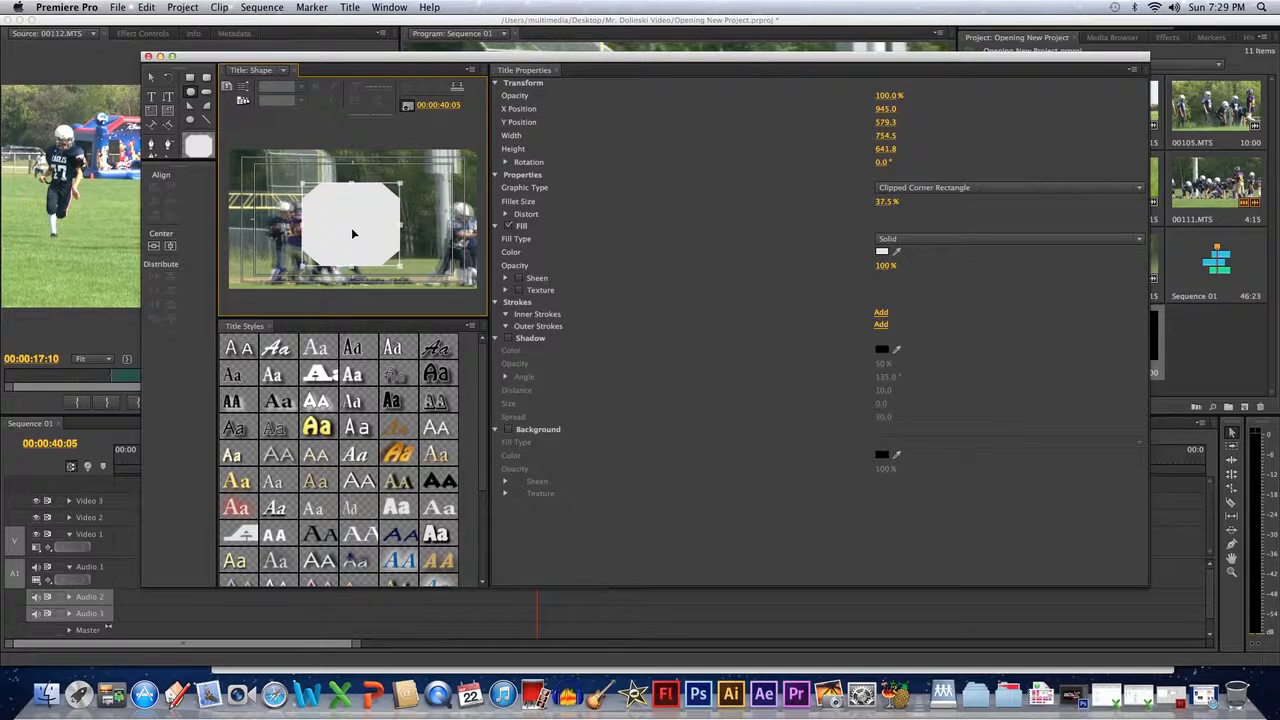
{"action": "left_click", "coordinate": [882, 252]}
{"action": "left_click", "coordinate": [611, 264]}
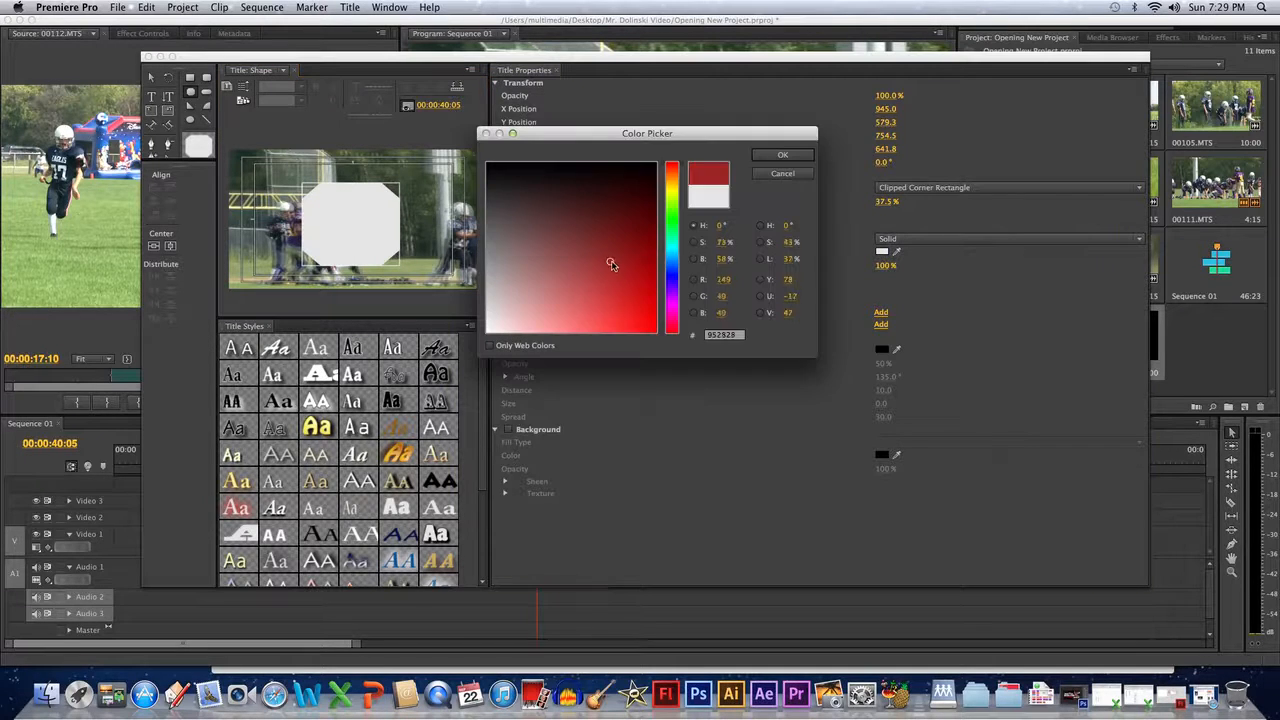
{"action": "left_click", "coordinate": [782, 155]}
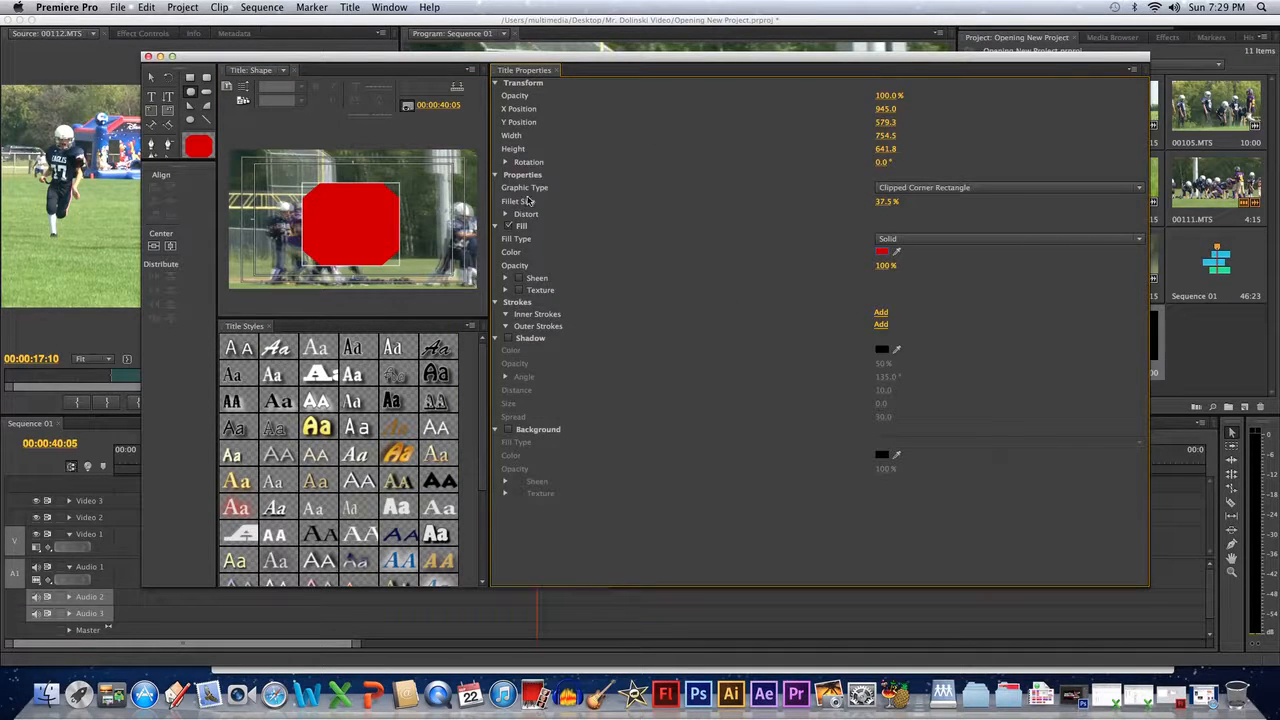
Enable a black shadow on the red shape with opacity 100% and size 29.
{"action": "left_click", "coordinate": [506, 327]}
{"action": "left_click", "coordinate": [509, 339]}
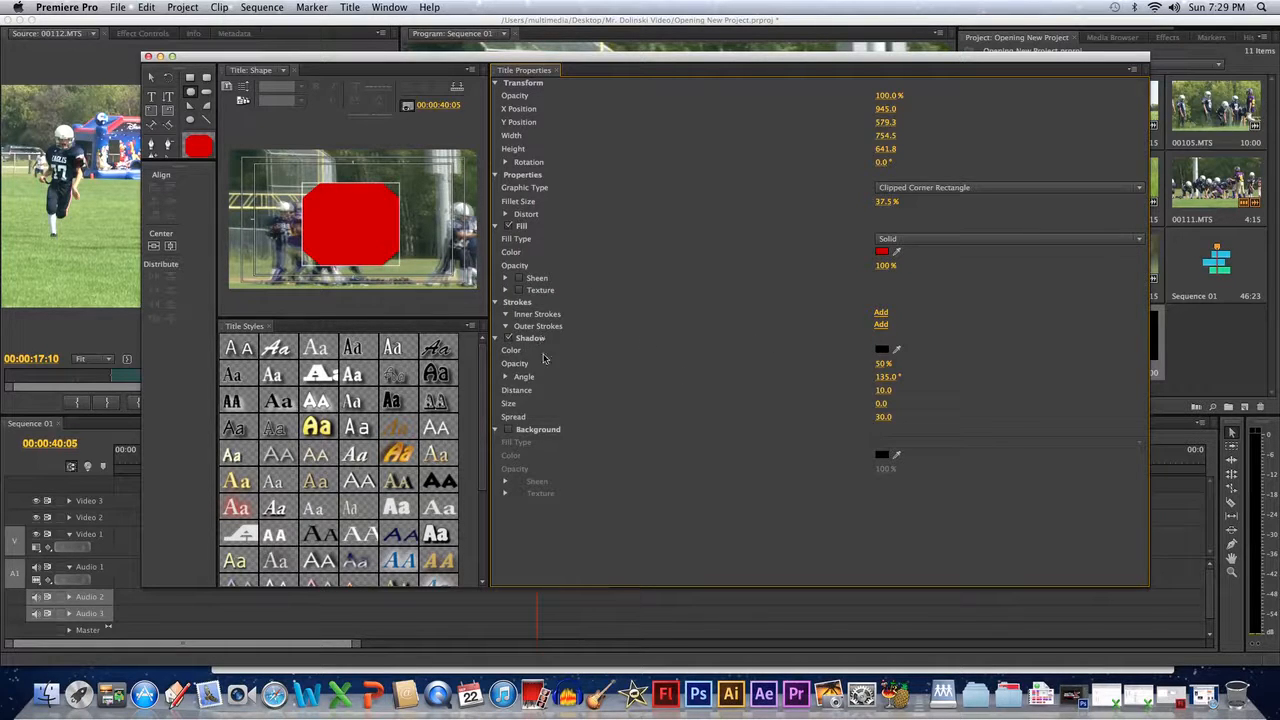
{"action": "left_click_drag", "start_coordinate": [879, 366], "coordinate": [930, 366]}
{"action": "mouse_move", "coordinate": [883, 403]}
{"action": "left_mouse_down"}
{"action": "mouse_move", "coordinate": [913, 403]}
{"action": "mouse_move", "coordinate": [861, 403]}
{"action": "mouse_move", "coordinate": [886, 403]}
{"action": "left_mouse_up"}
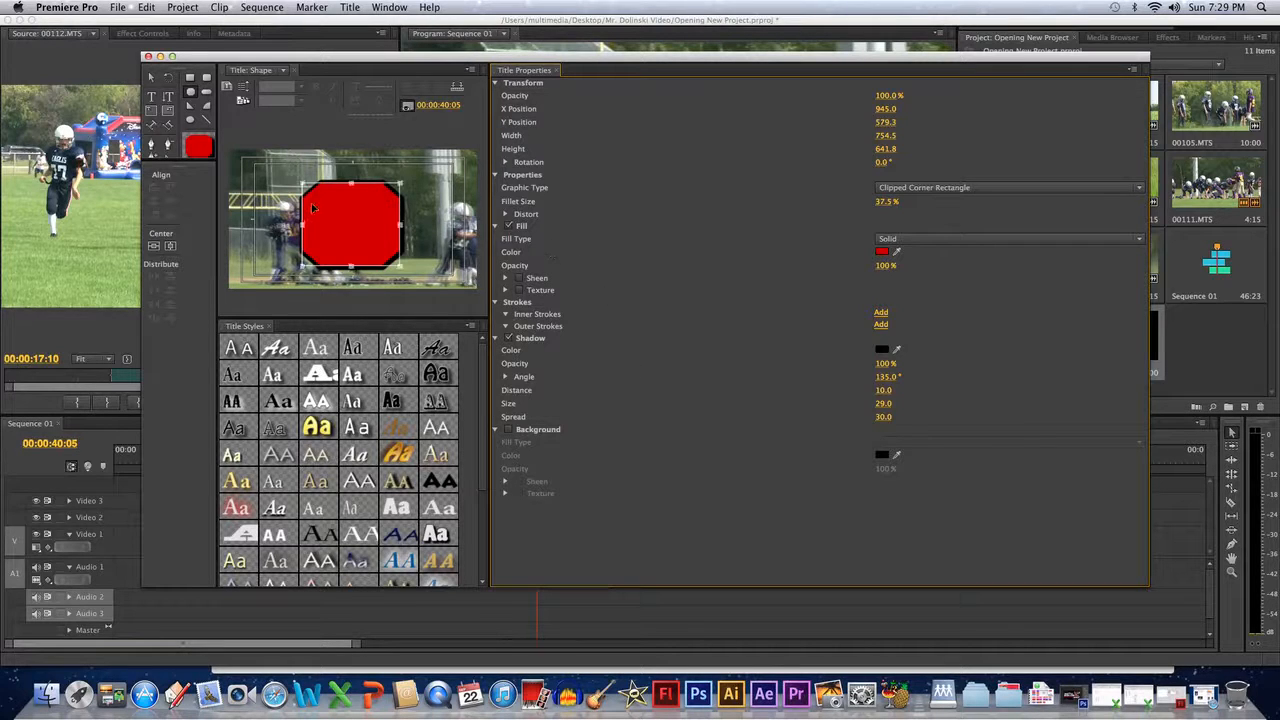
Add a text box reading STOP inside the red shape, about 673 by 353, and set its font size to 202.
{"action": "left_click", "coordinate": [153, 97]}
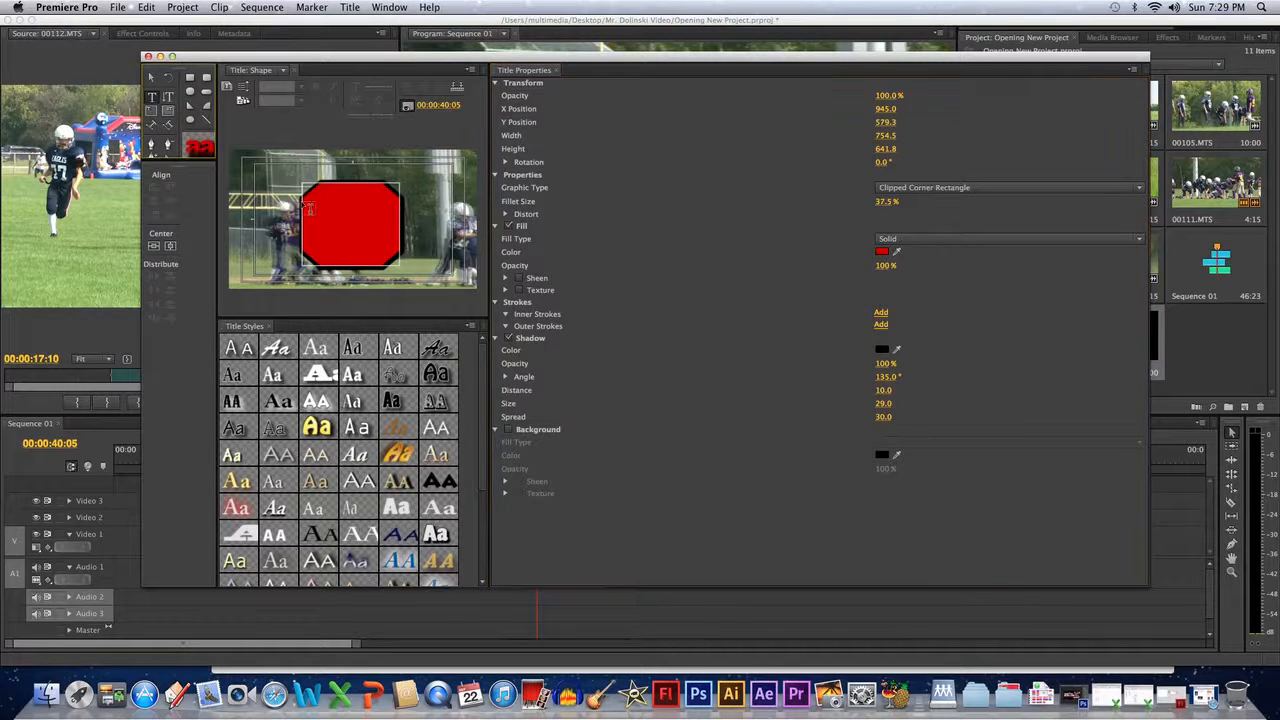
{"action": "left_click_drag", "start_coordinate": [306, 200], "coordinate": [396, 247]}
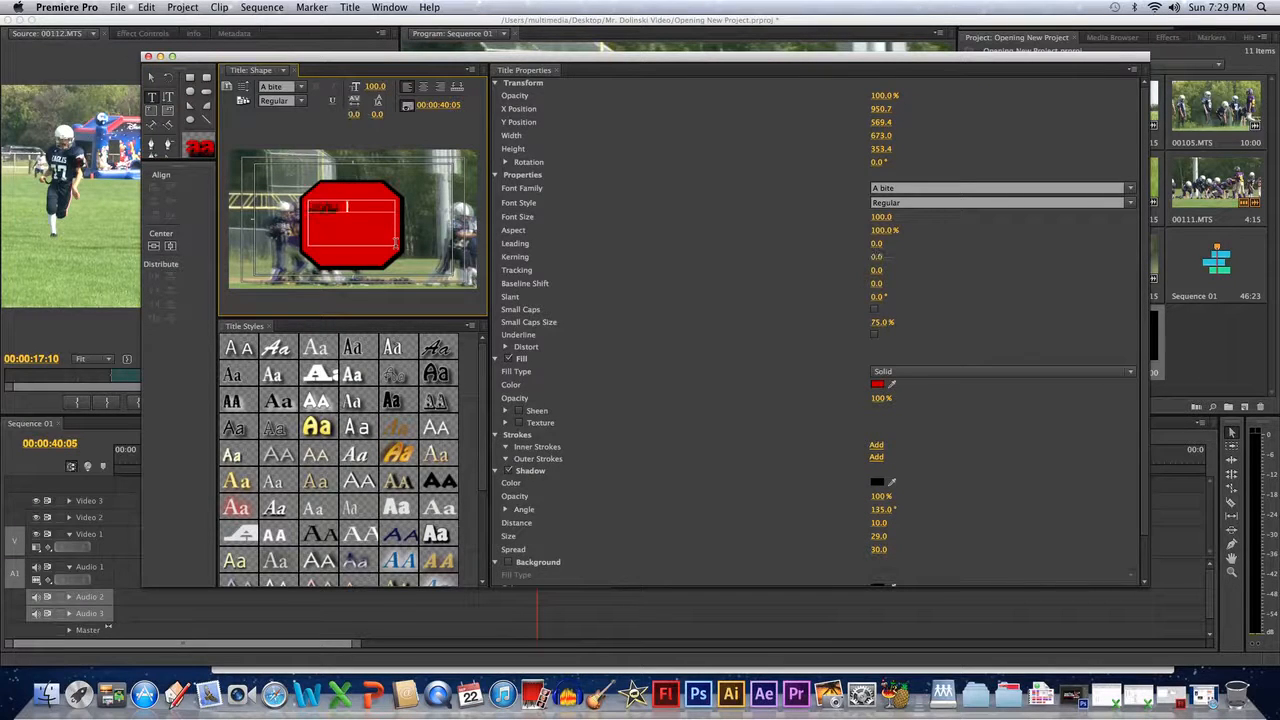
{"action": "left_click_drag", "start_coordinate": [348, 207], "coordinate": [300, 208]}
{"action": "left_click_drag", "start_coordinate": [375, 86], "coordinate": [475, 86]}
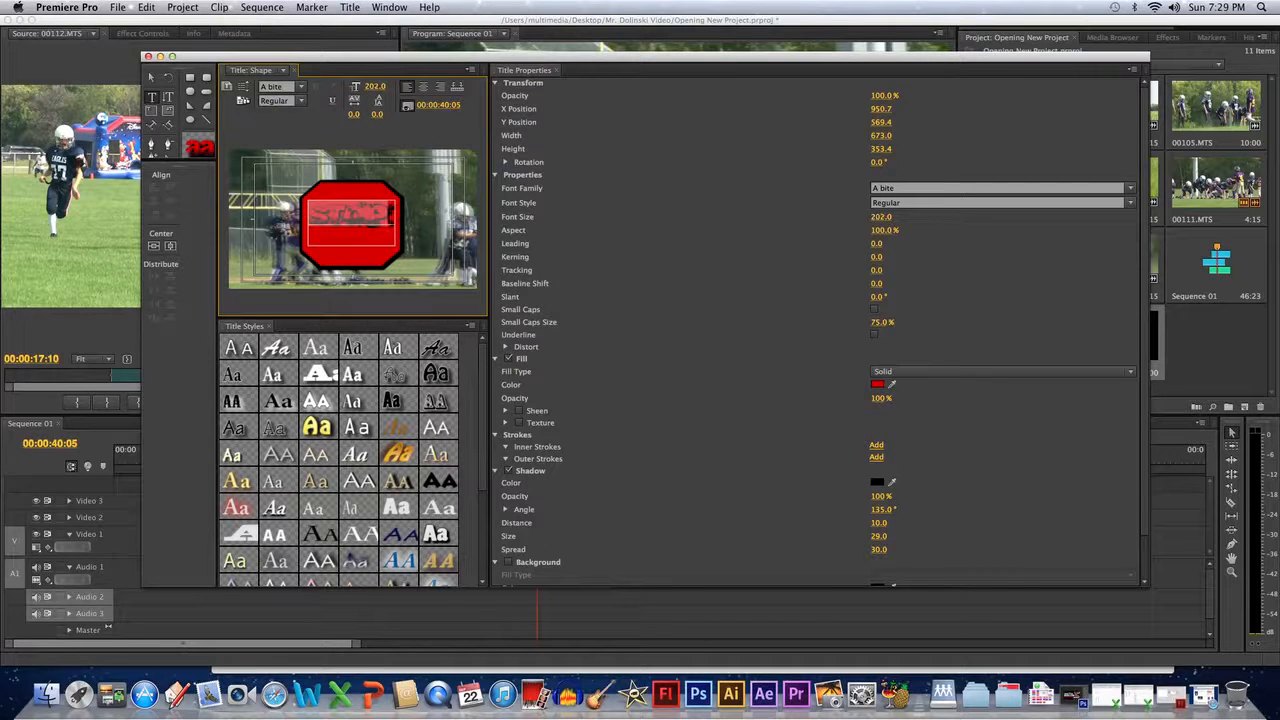
Set the fill colour of the STOP text to white (FFFFFF).
{"action": "left_click", "coordinate": [877, 384]}
{"action": "left_click_drag", "start_coordinate": [597, 250], "coordinate": [460, 334]}
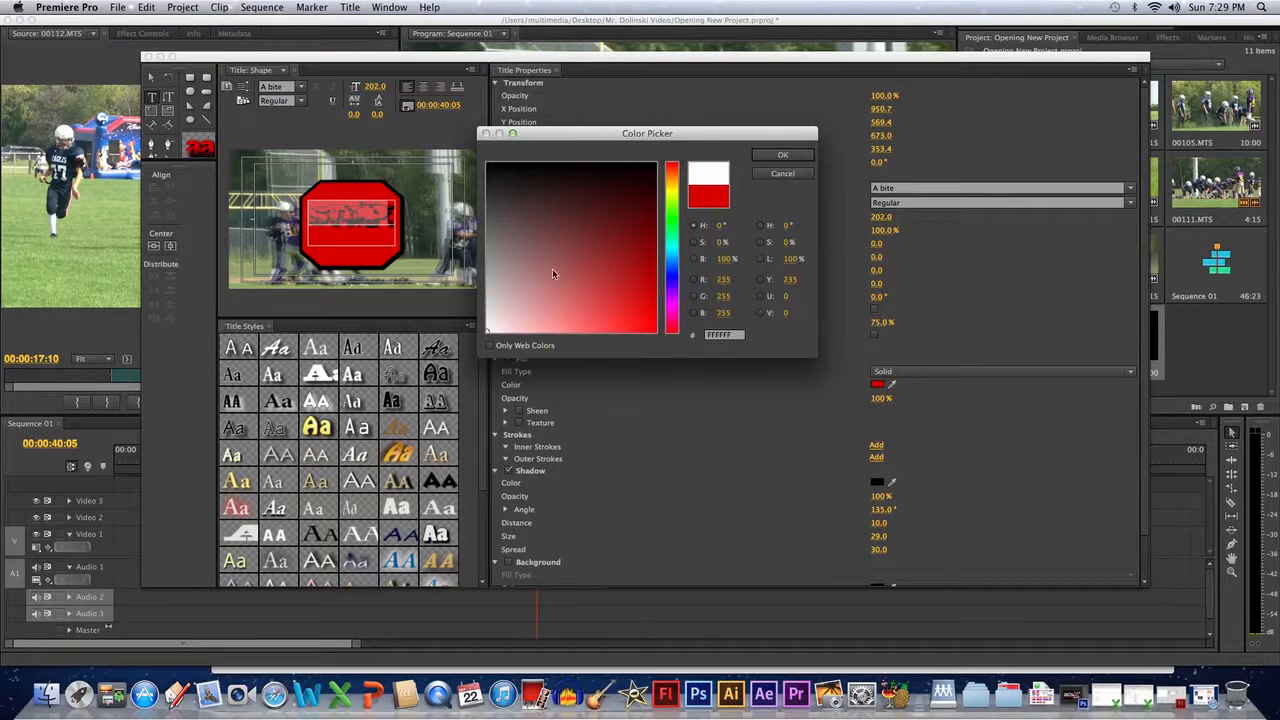
{"action": "left_click", "coordinate": [781, 157]}
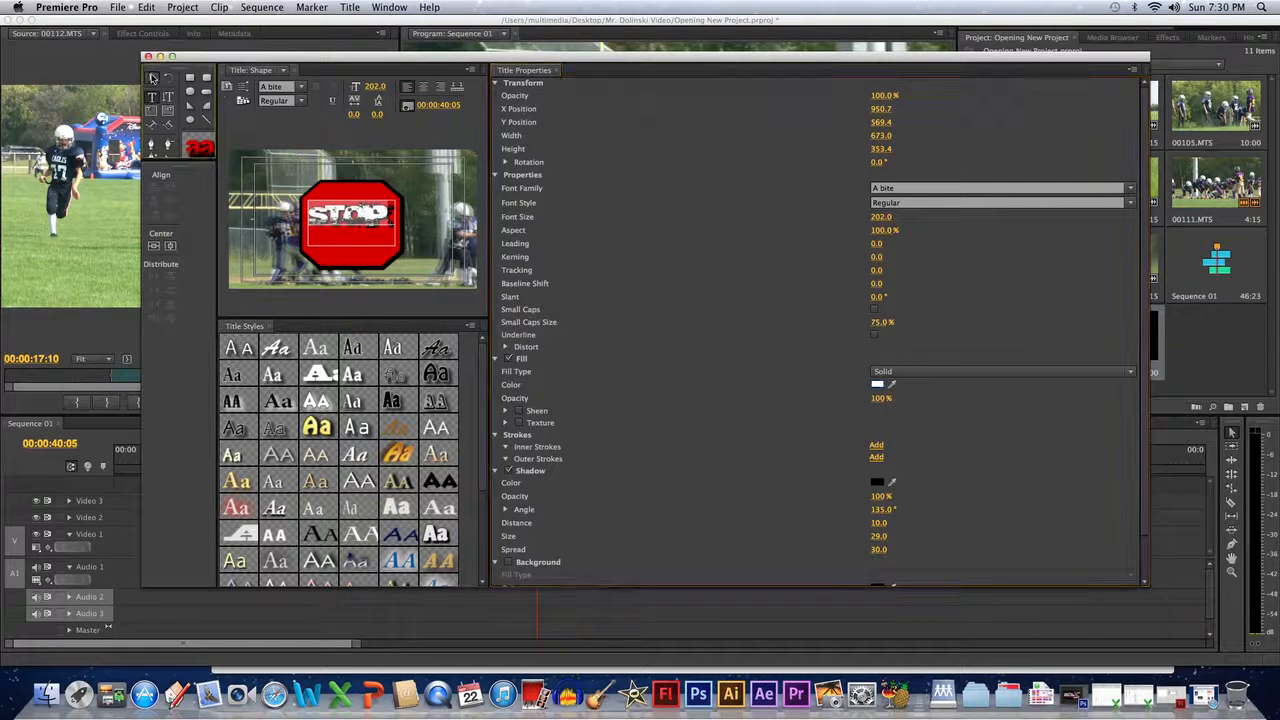
Move the STOP text slightly lower and shrink the red shape around it to a height of about 342, keeping its width.
{"action": "left_click", "coordinate": [152, 78]}
{"action": "left_click_drag", "start_coordinate": [372, 215], "coordinate": [372, 221]}
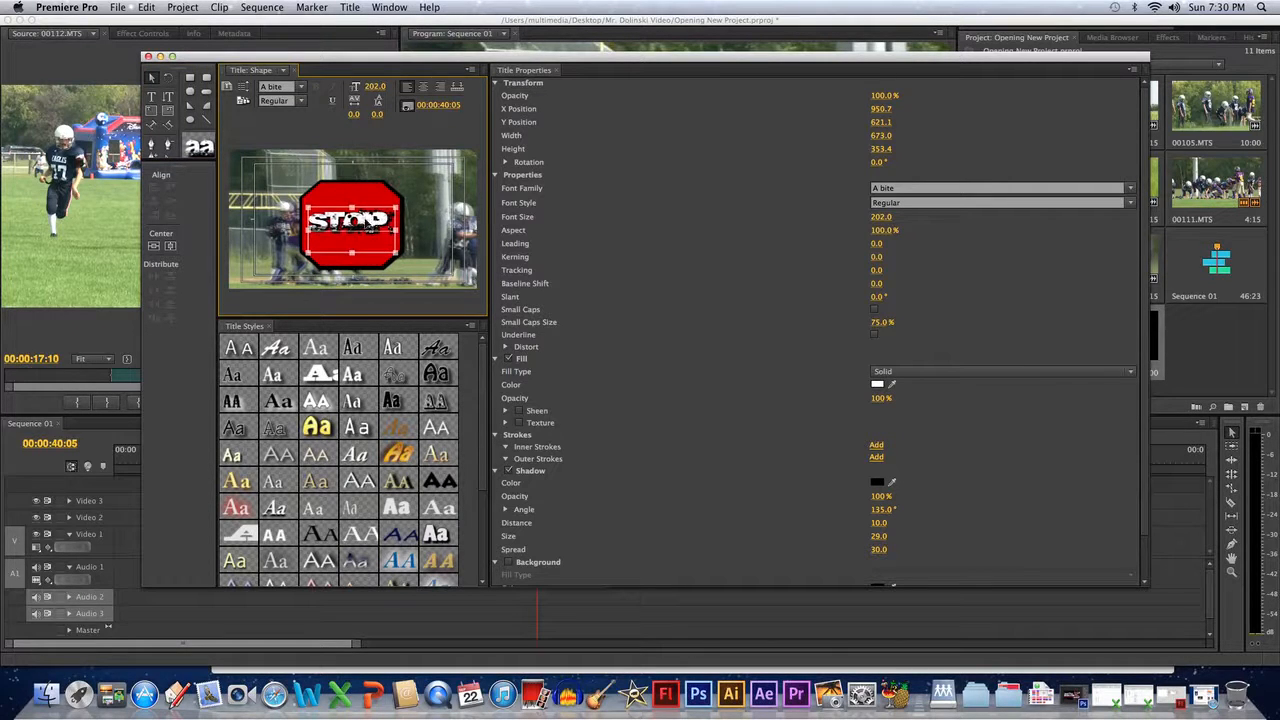
{"action": "left_click", "coordinate": [360, 190]}
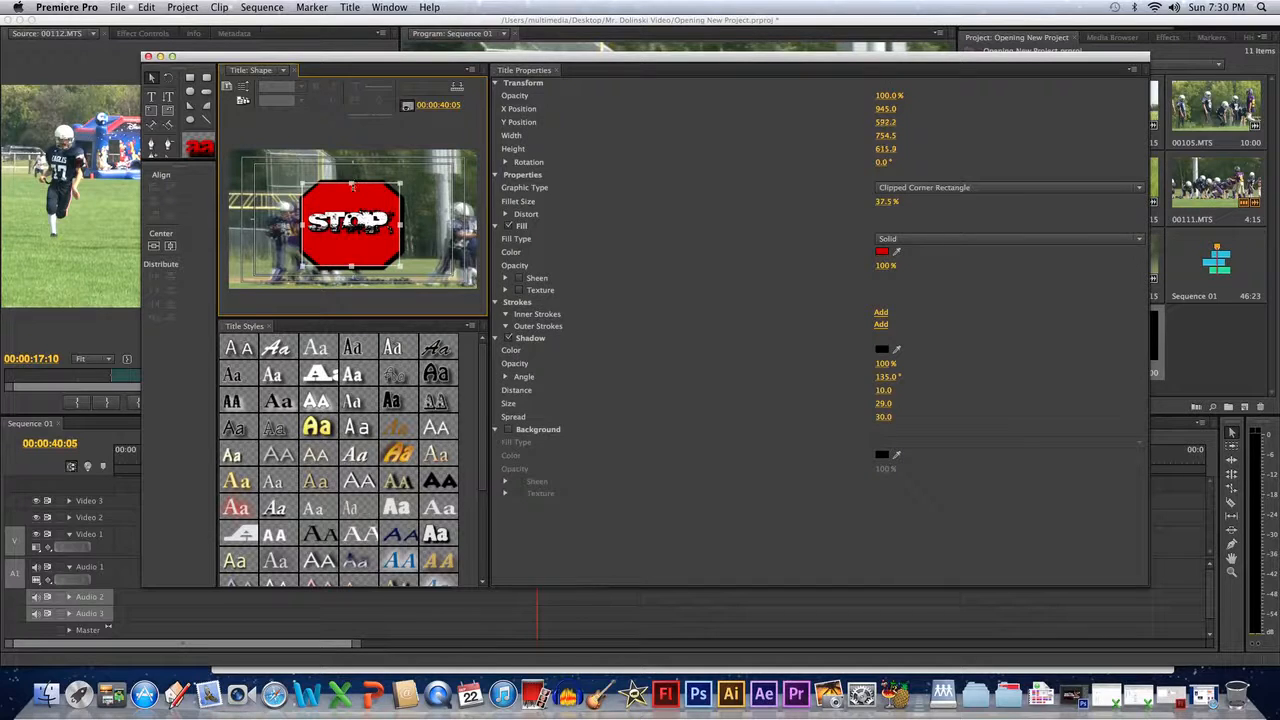
{"action": "left_click_drag", "start_coordinate": [352, 186], "coordinate": [352, 199]}
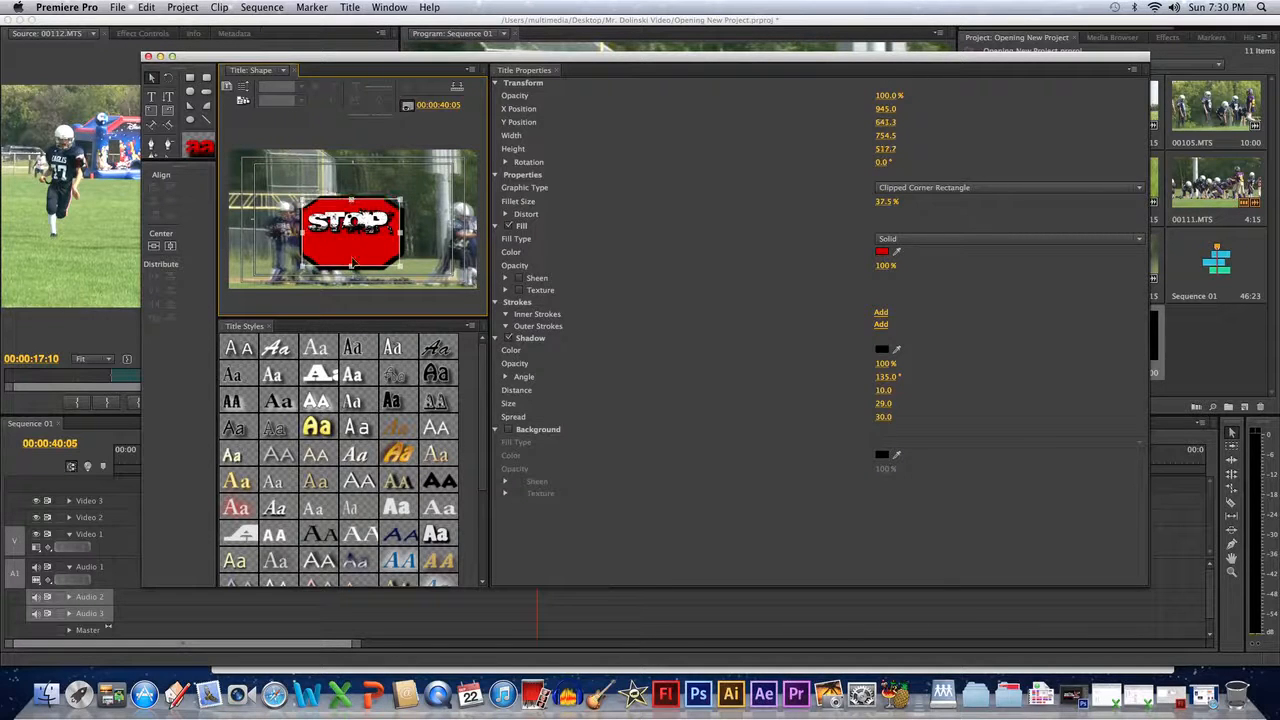
{"action": "left_click_drag", "start_coordinate": [351, 266], "coordinate": [353, 242]}
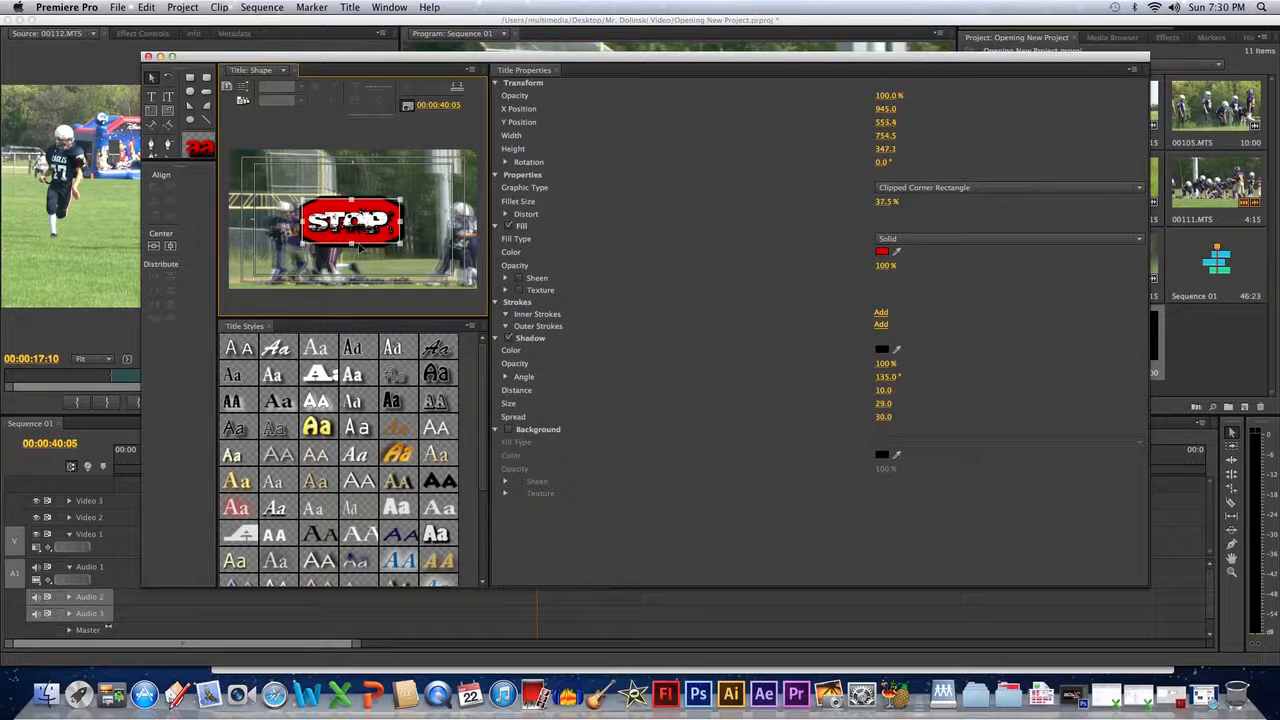
{"action": "left_click", "coordinate": [268, 232]}
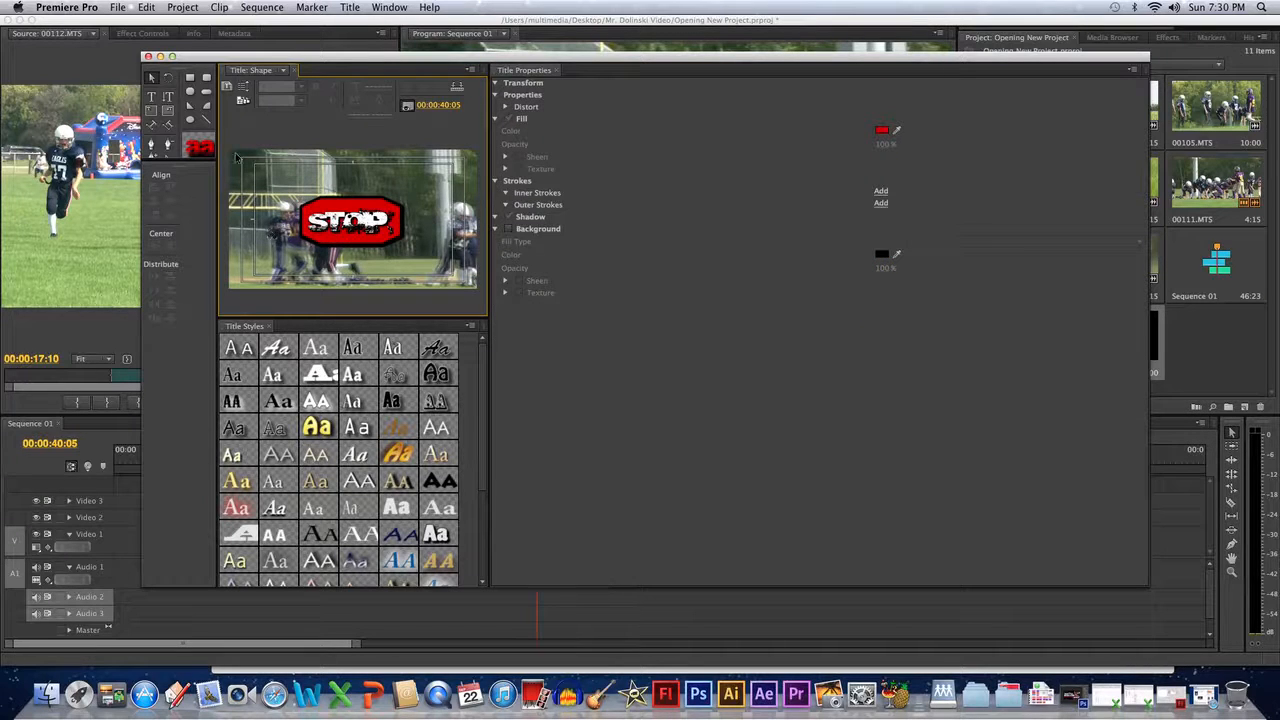
{"action": "left_click", "coordinate": [148, 57]}
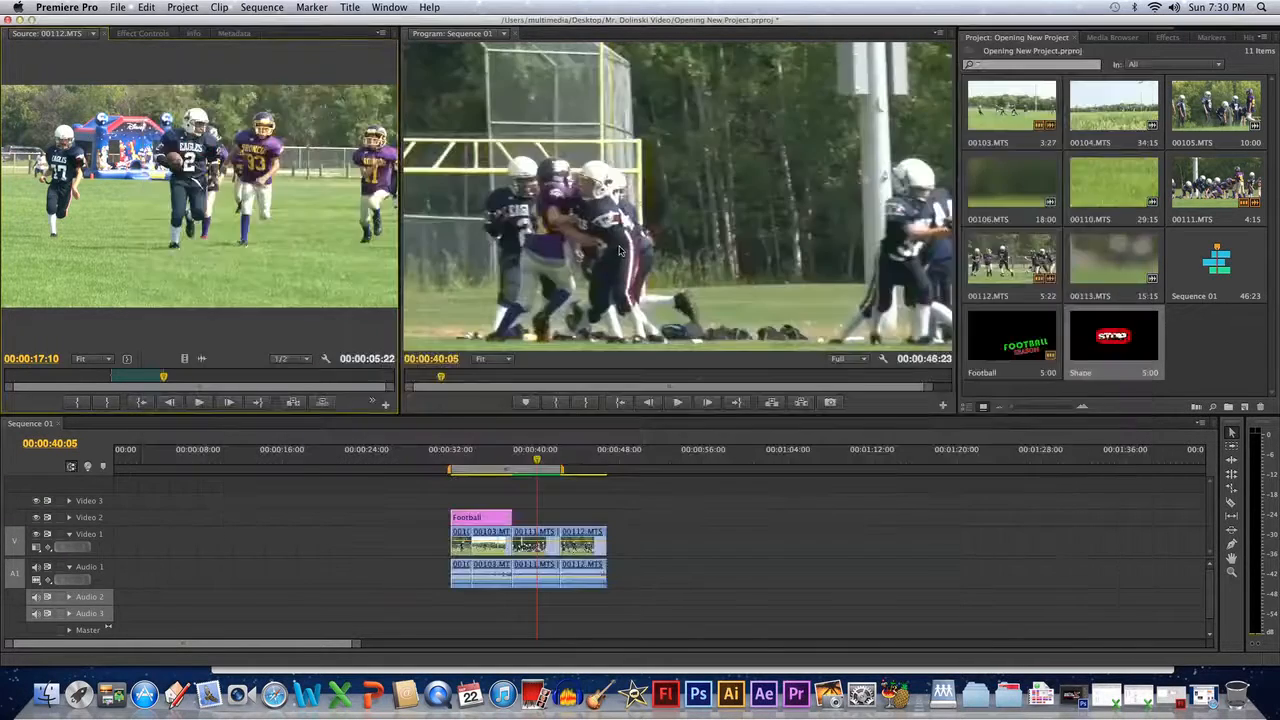
Place the Shape title on Video 2 over the 00112.MTS clip, matching the clip's length, and preview it around 00:00:44:09.
{"action": "left_click_drag", "start_coordinate": [1085, 341], "coordinate": [565, 517]}
{"action": "mouse_move", "coordinate": [563, 517]}
{"action": "left_mouse_down"}
{"action": "mouse_move", "coordinate": [551, 517]}
{"action": "mouse_move", "coordinate": [562, 518]}
{"action": "left_mouse_up"}
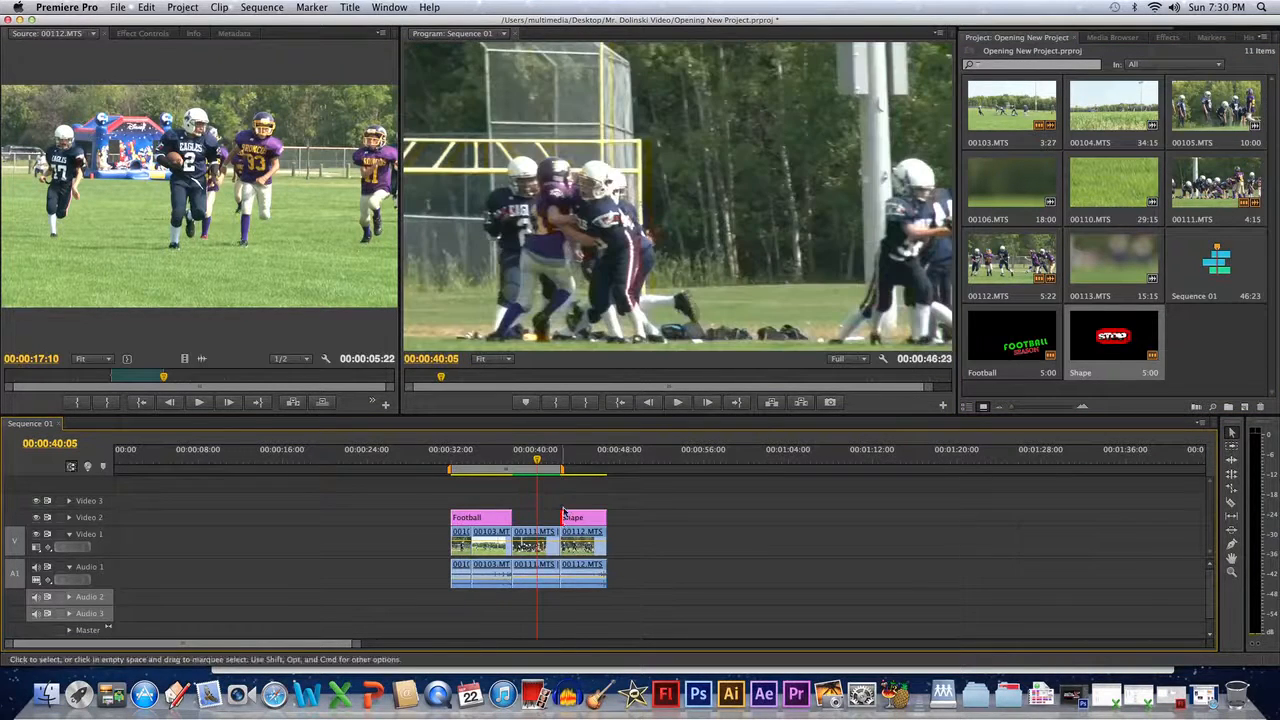
{"action": "left_click_drag", "start_coordinate": [556, 457], "coordinate": [581, 457]}
{"action": "key", "text": "space"}
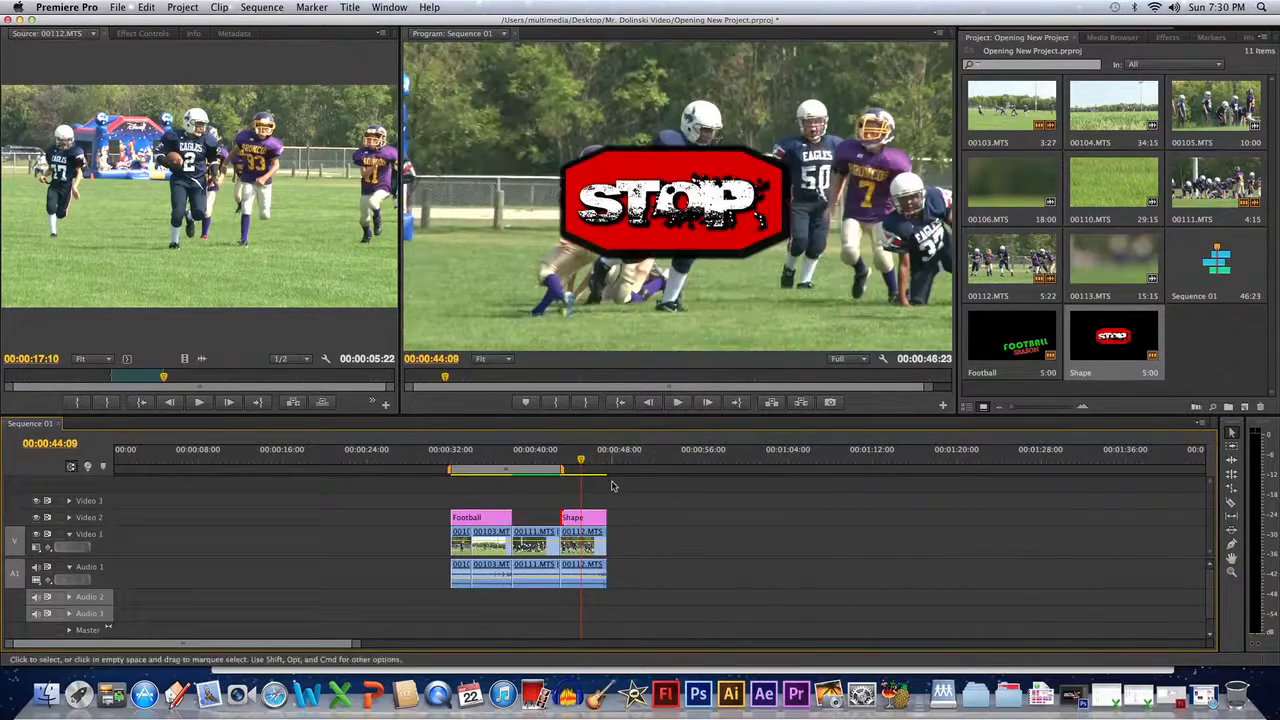
Reopen the Shape title and set the red shape's fill opacity to 56% and its shadow opacity to 39%.
{"action": "double_click", "coordinate": [591, 522]}
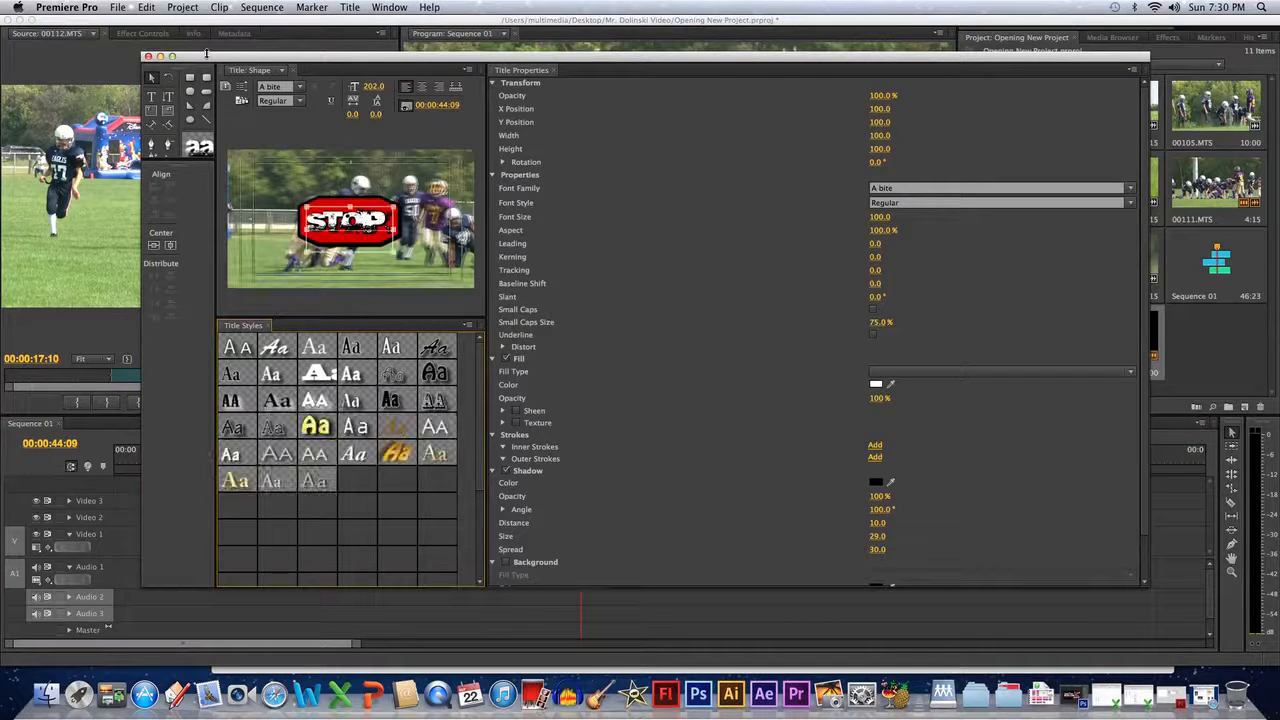
{"action": "left_click", "coordinate": [355, 200]}
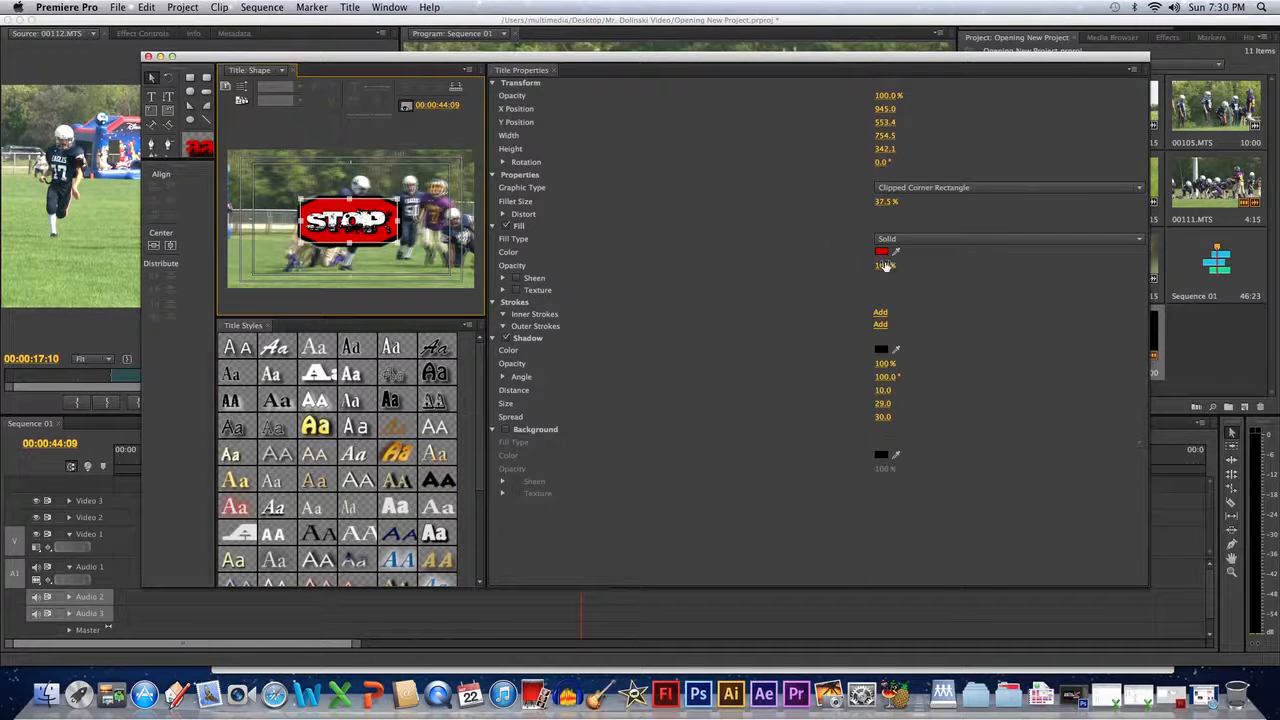
{"action": "mouse_move", "coordinate": [884, 265]}
{"action": "left_mouse_down"}
{"action": "mouse_move", "coordinate": [822, 265]}
{"action": "mouse_move", "coordinate": [902, 265]}
{"action": "left_mouse_up"}
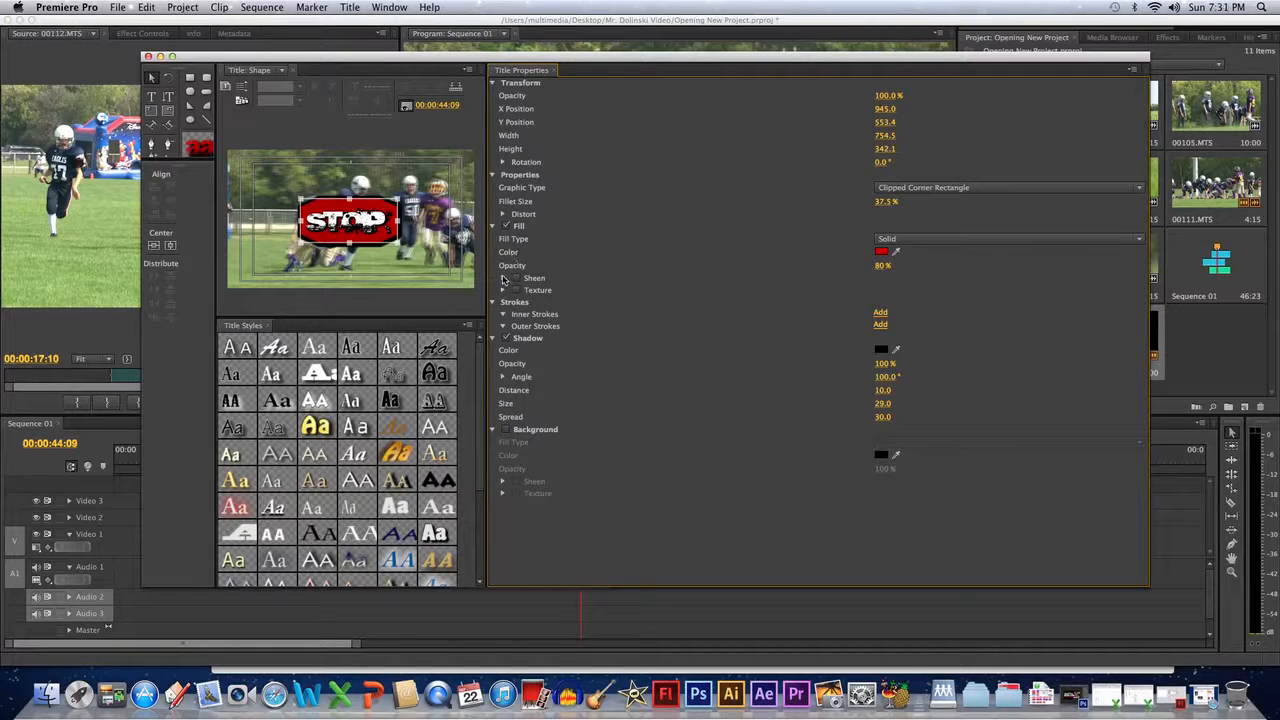
{"action": "left_click", "coordinate": [504, 279]}
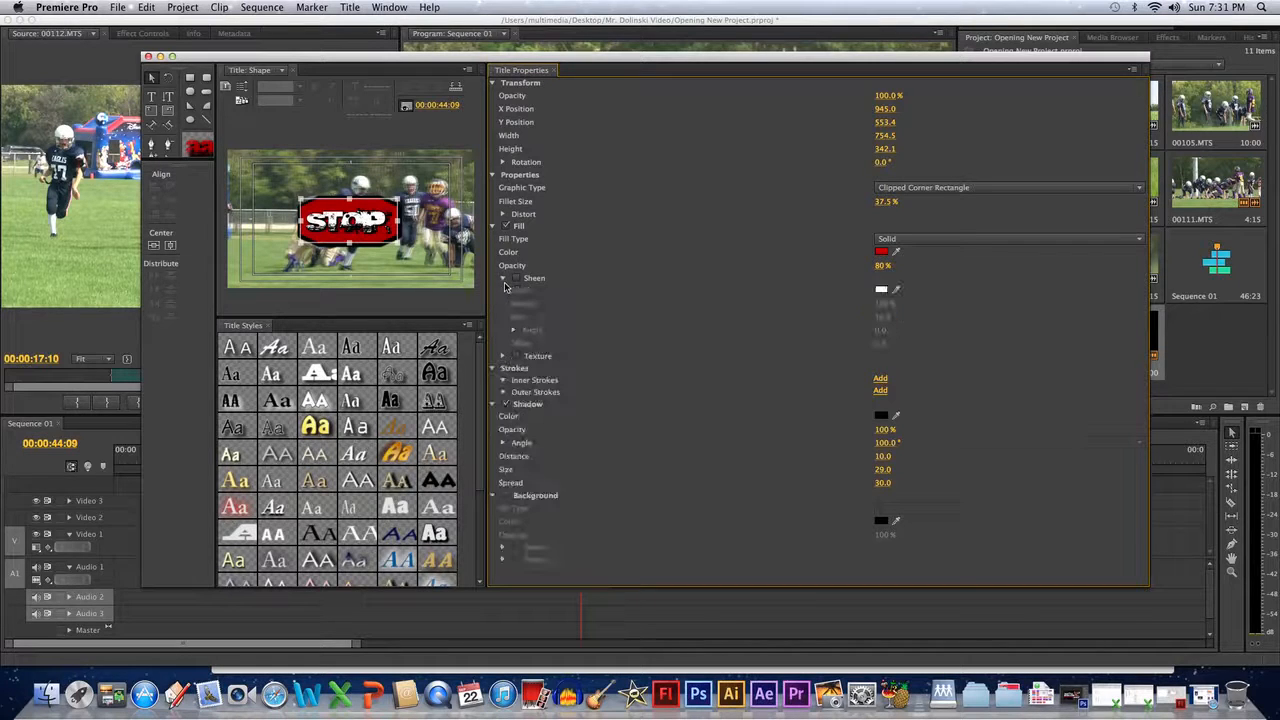
{"action": "left_click", "coordinate": [503, 357]}
{"action": "left_click", "coordinate": [503, 357]}
{"action": "left_click", "coordinate": [503, 278]}
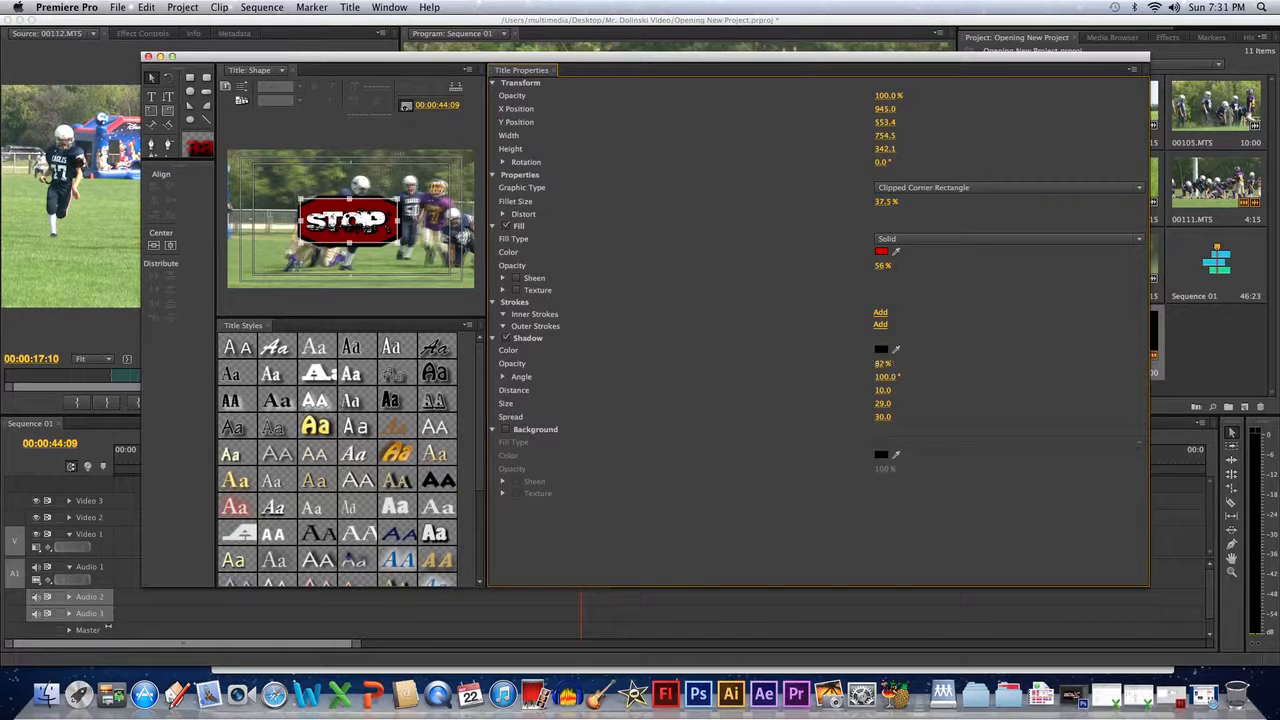
{"action": "left_click_drag", "start_coordinate": [882, 363], "coordinate": [847, 363]}
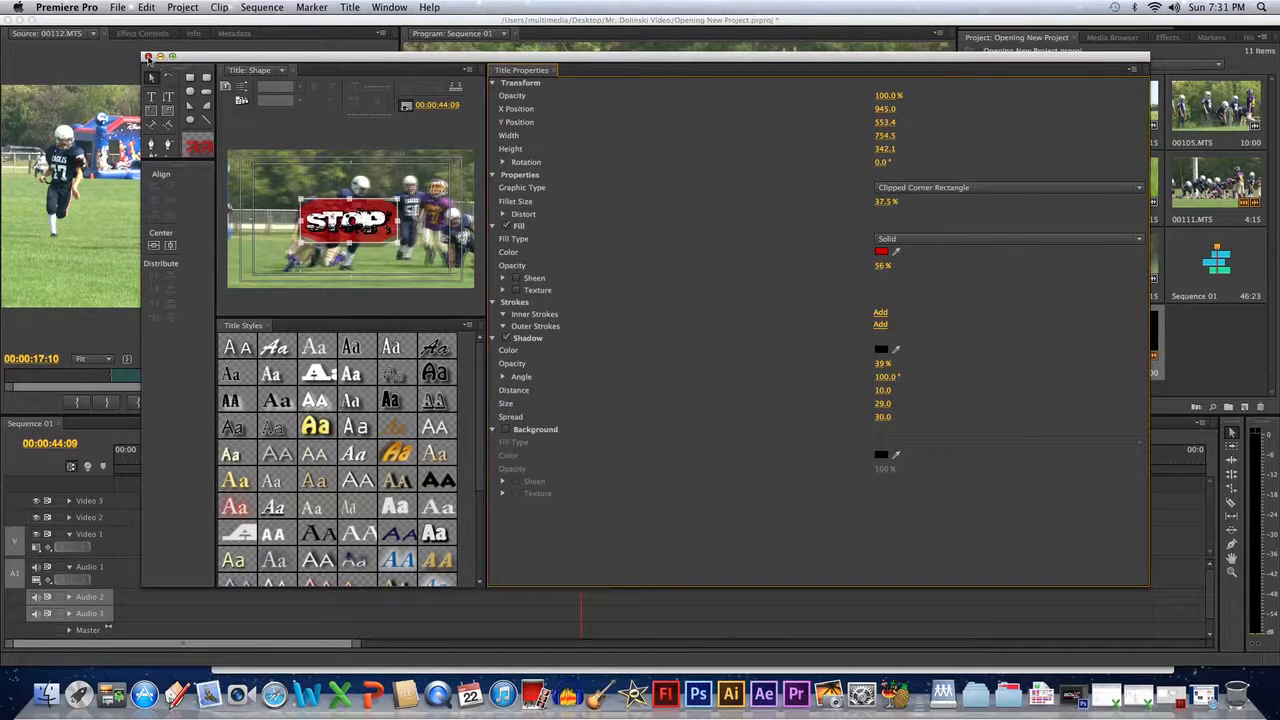
{"action": "key", "text": "super+w"}
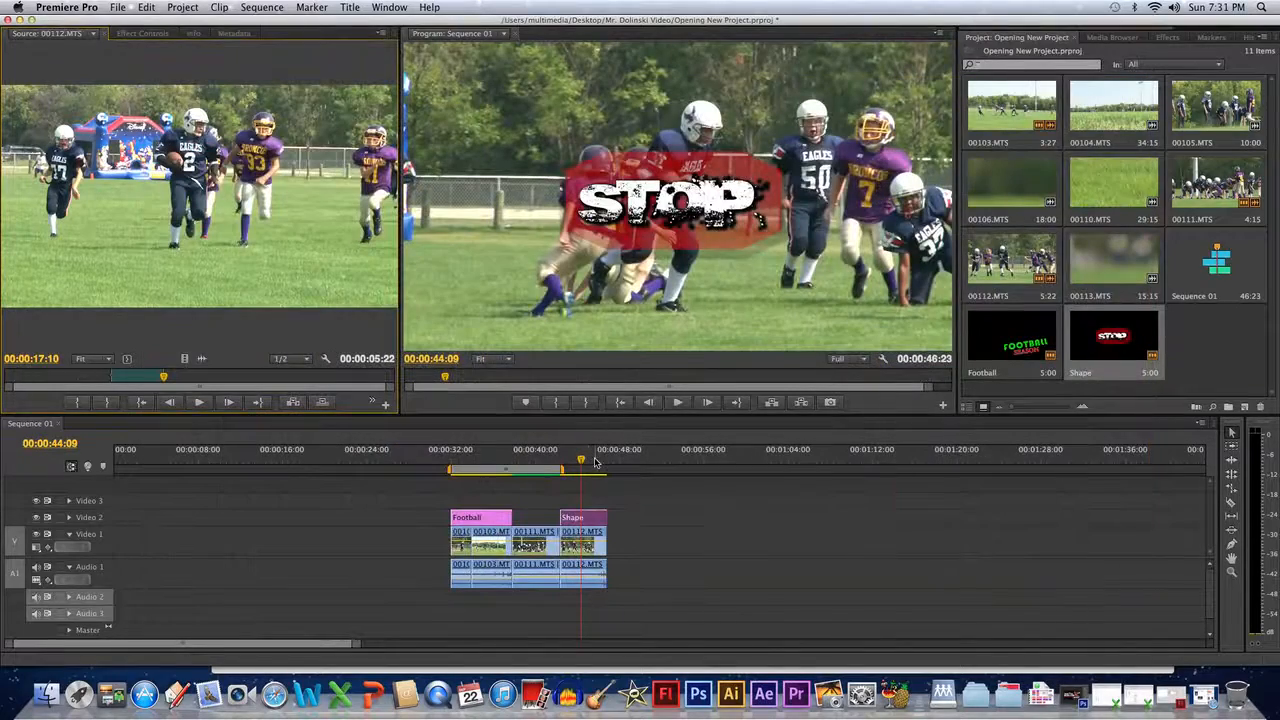
Expand the Video 2 track and lower the Shape clip's opacity line while viewing the frame at 00:00:43:08.
{"action": "left_click", "coordinate": [574, 461]}
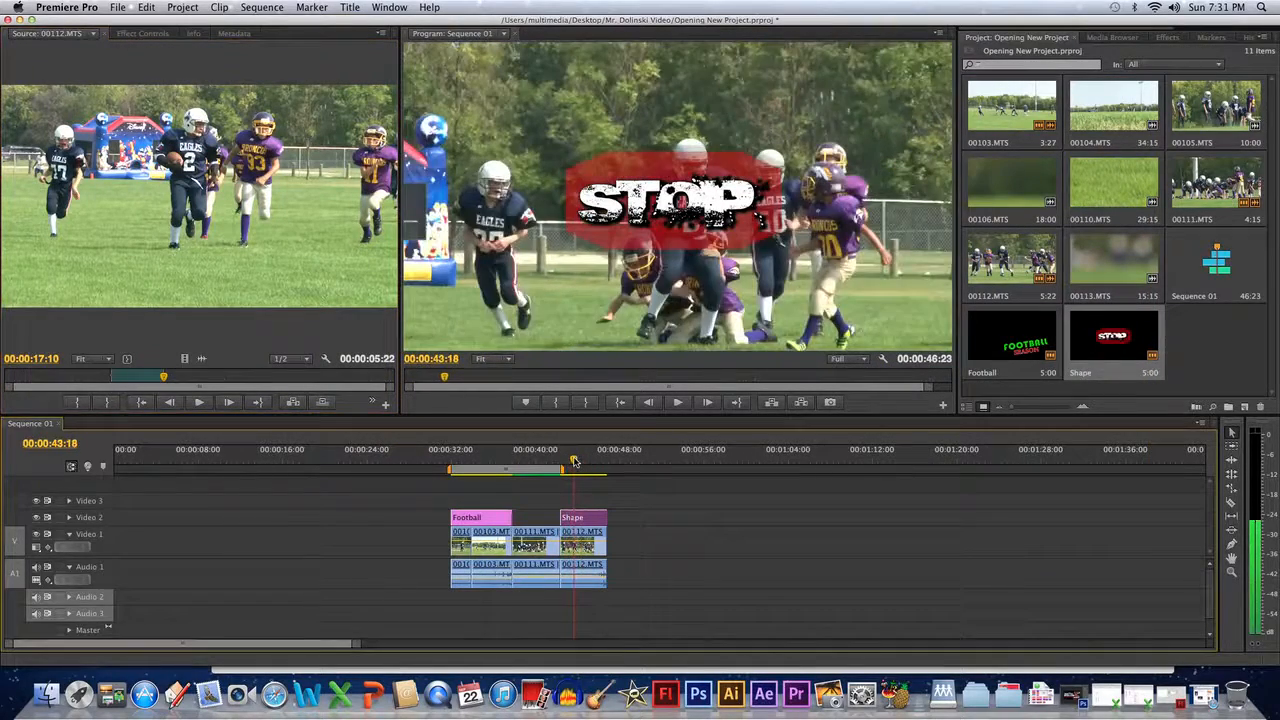
{"action": "left_click_drag", "start_coordinate": [574, 461], "coordinate": [570, 461]}
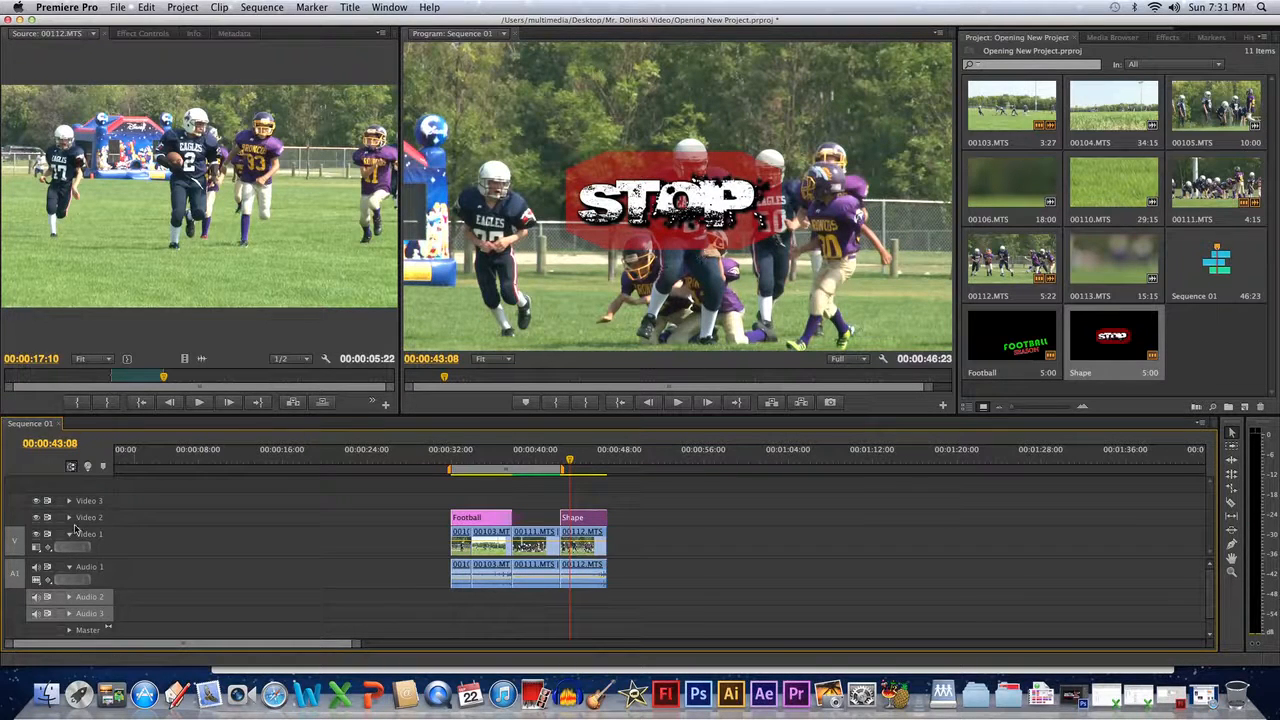
{"action": "left_click", "coordinate": [69, 517]}
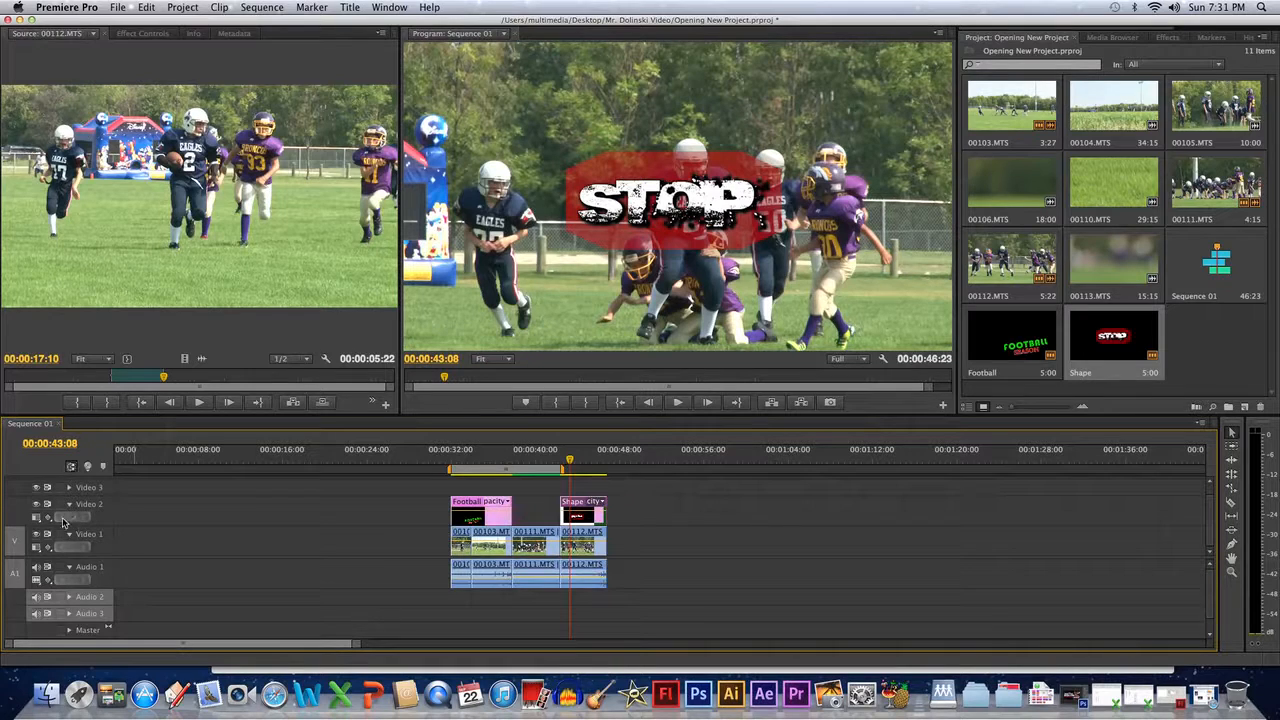
{"action": "left_click", "coordinate": [69, 505]}
{"action": "left_click", "coordinate": [69, 505]}
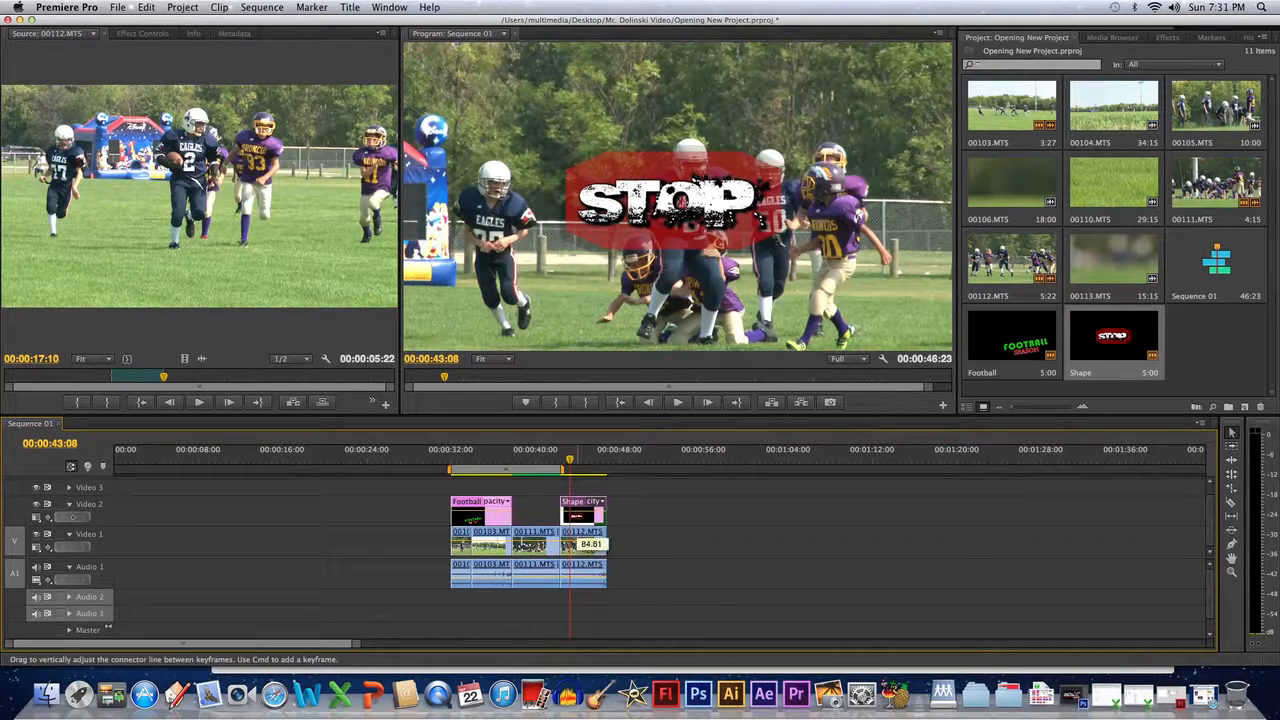
{"action": "left_click_drag", "start_coordinate": [577, 517], "coordinate": [580, 512]}
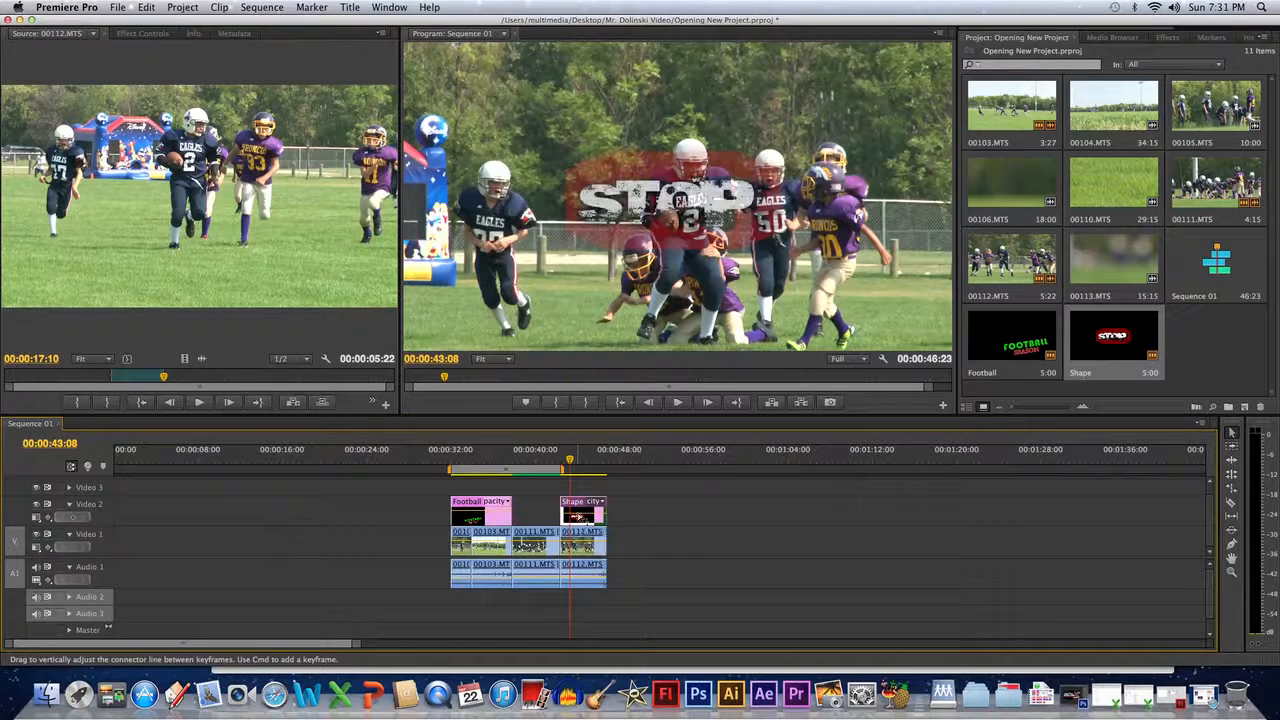